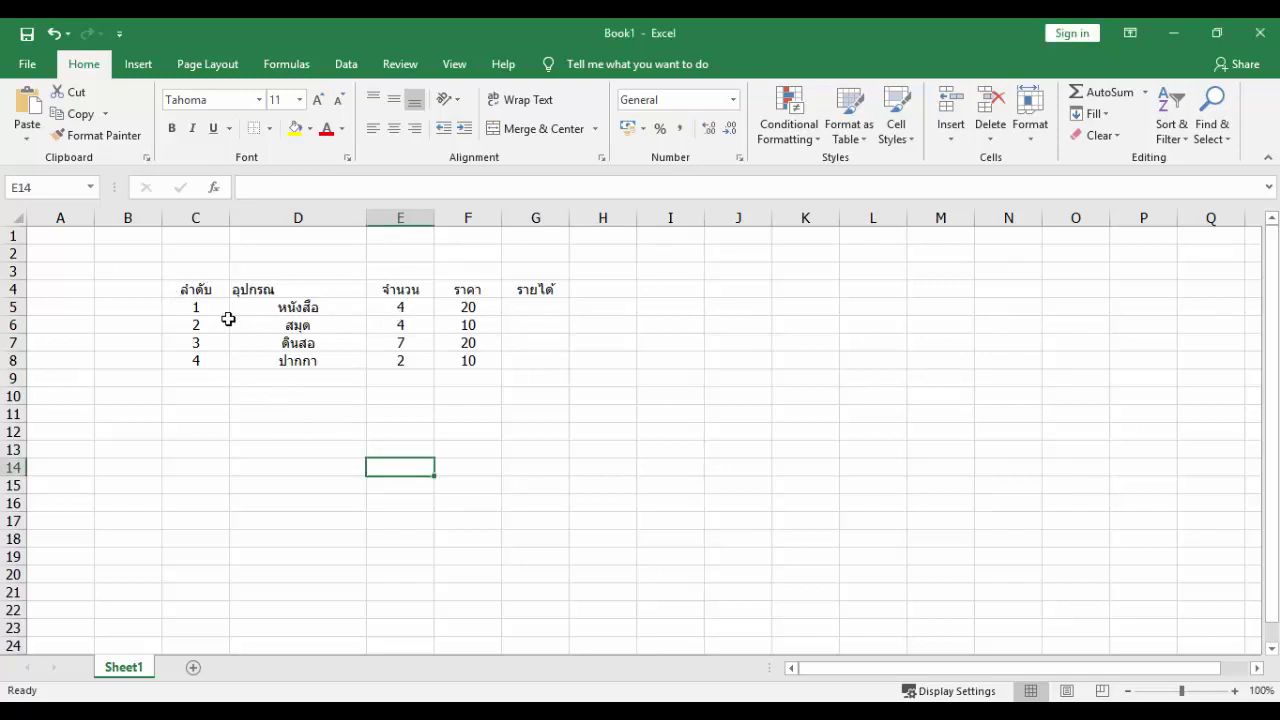
click(190, 306)
click(279, 394)
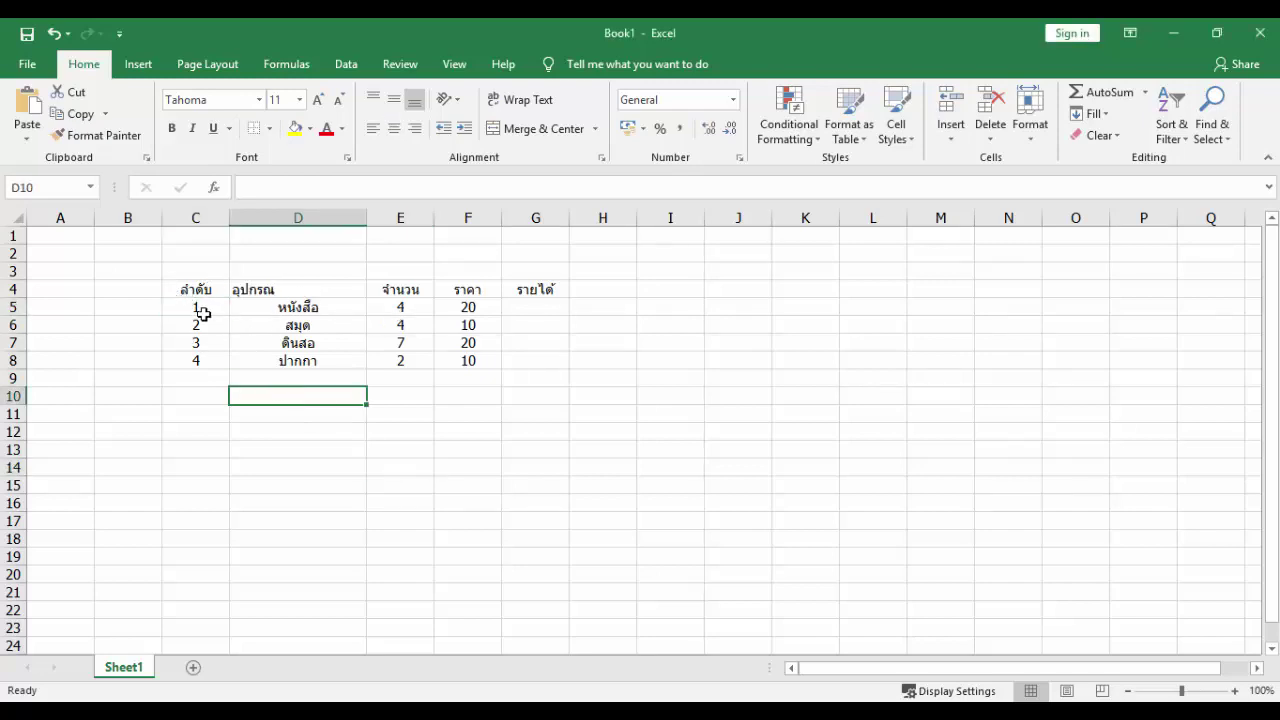
click(168, 287)
drag(205, 378, 208, 395)
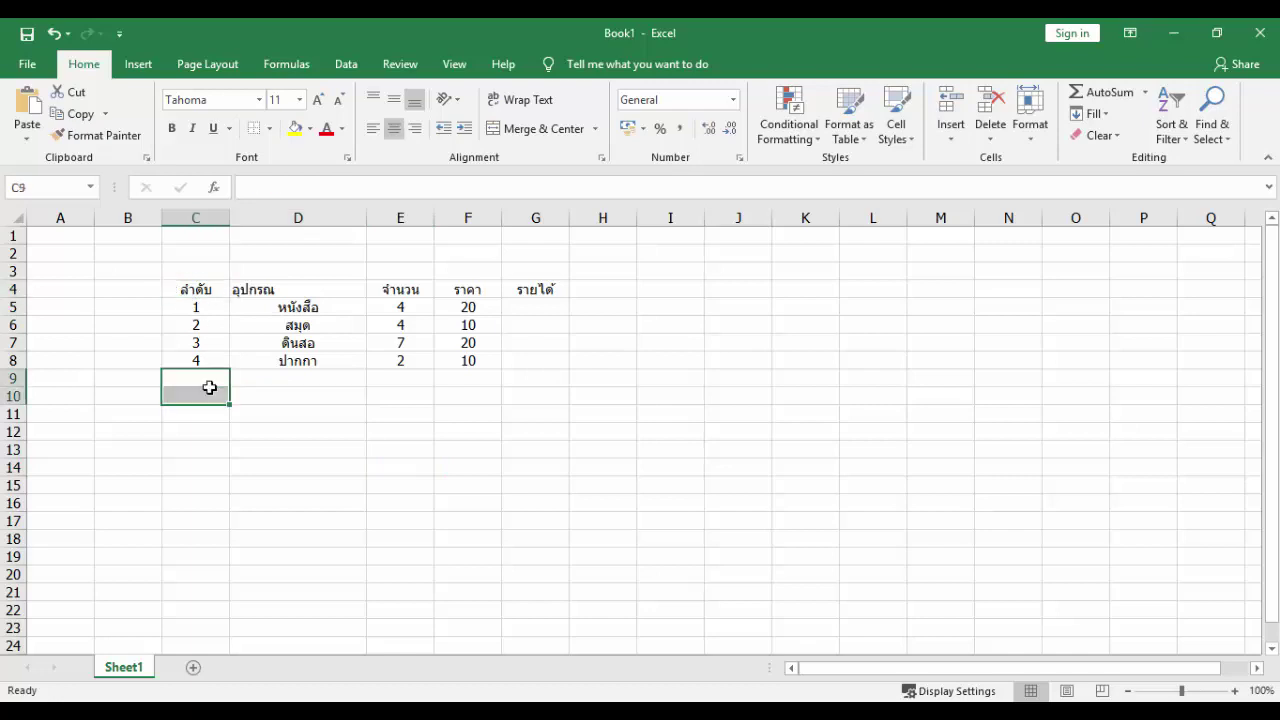
click(184, 289)
click(234, 377)
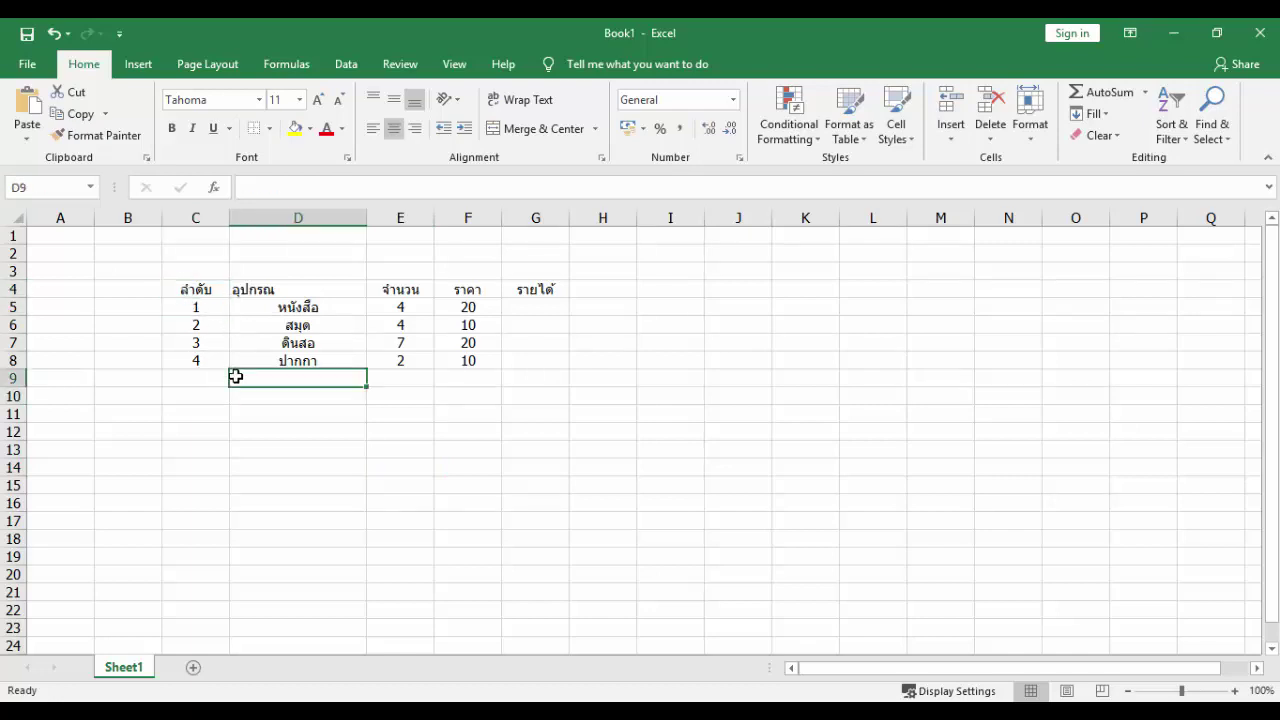
click(276, 270)
click(300, 239)
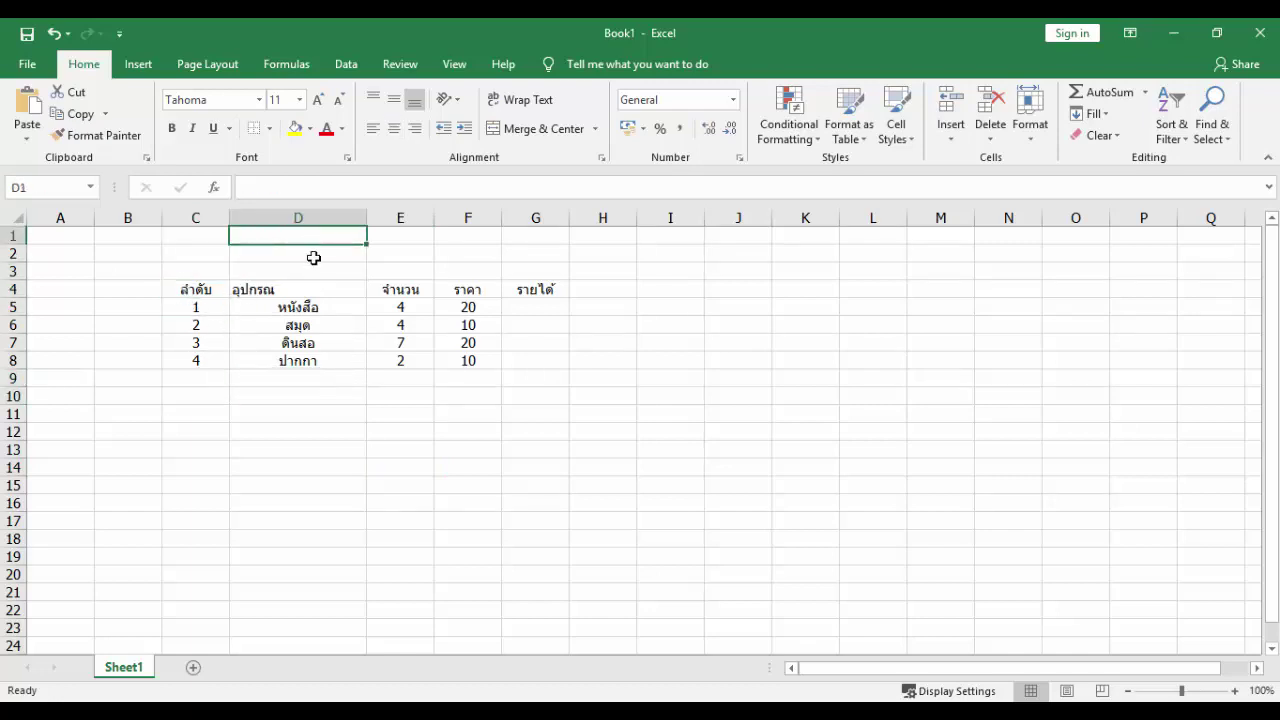
click(313, 257)
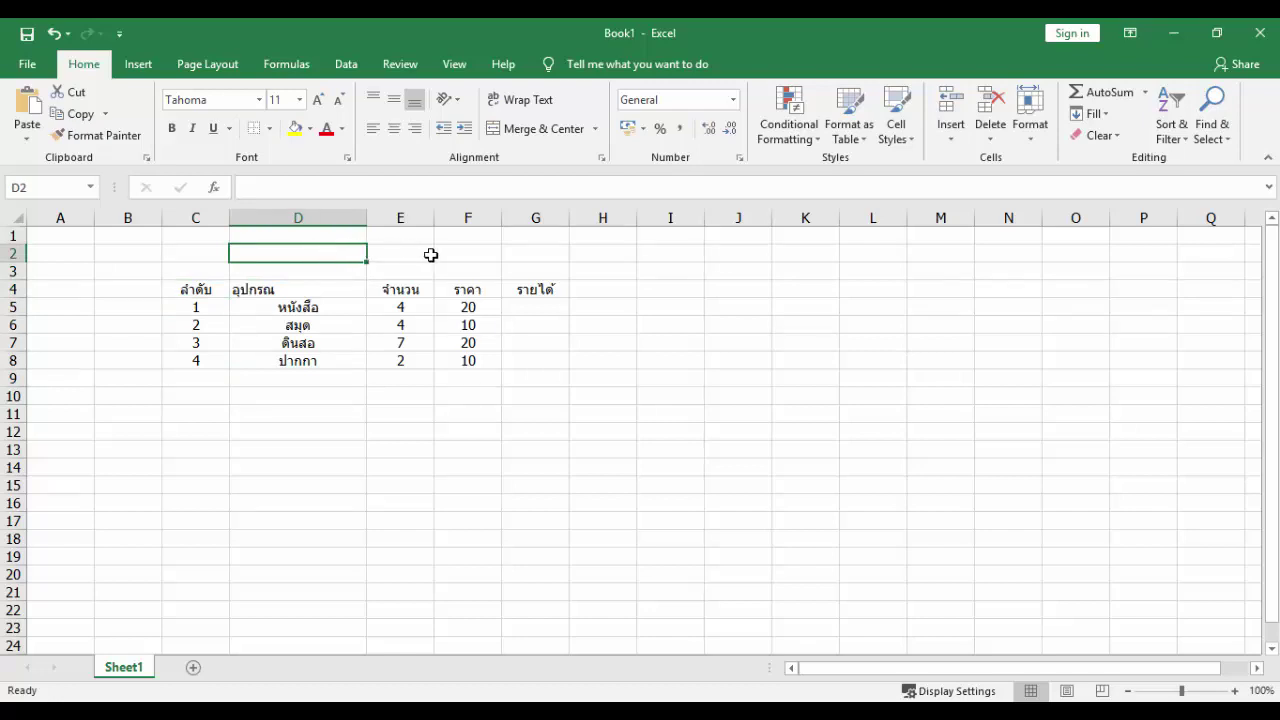
click(322, 438)
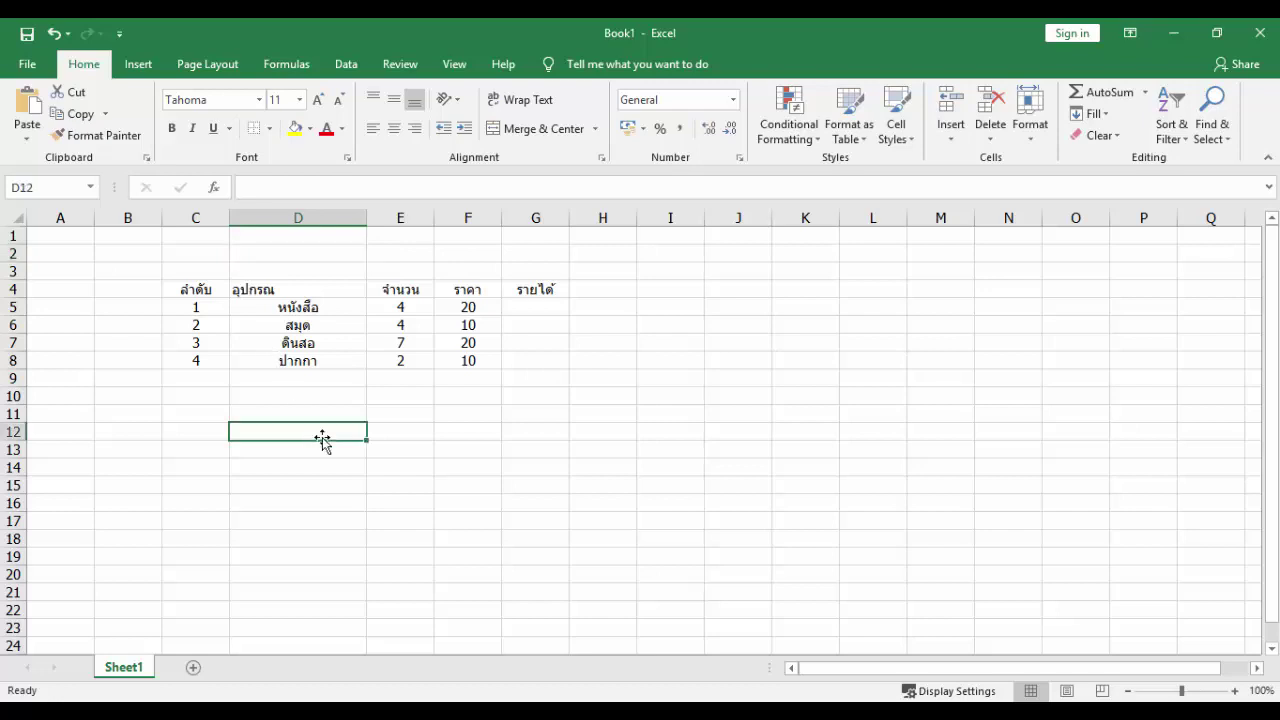
click(332, 252)
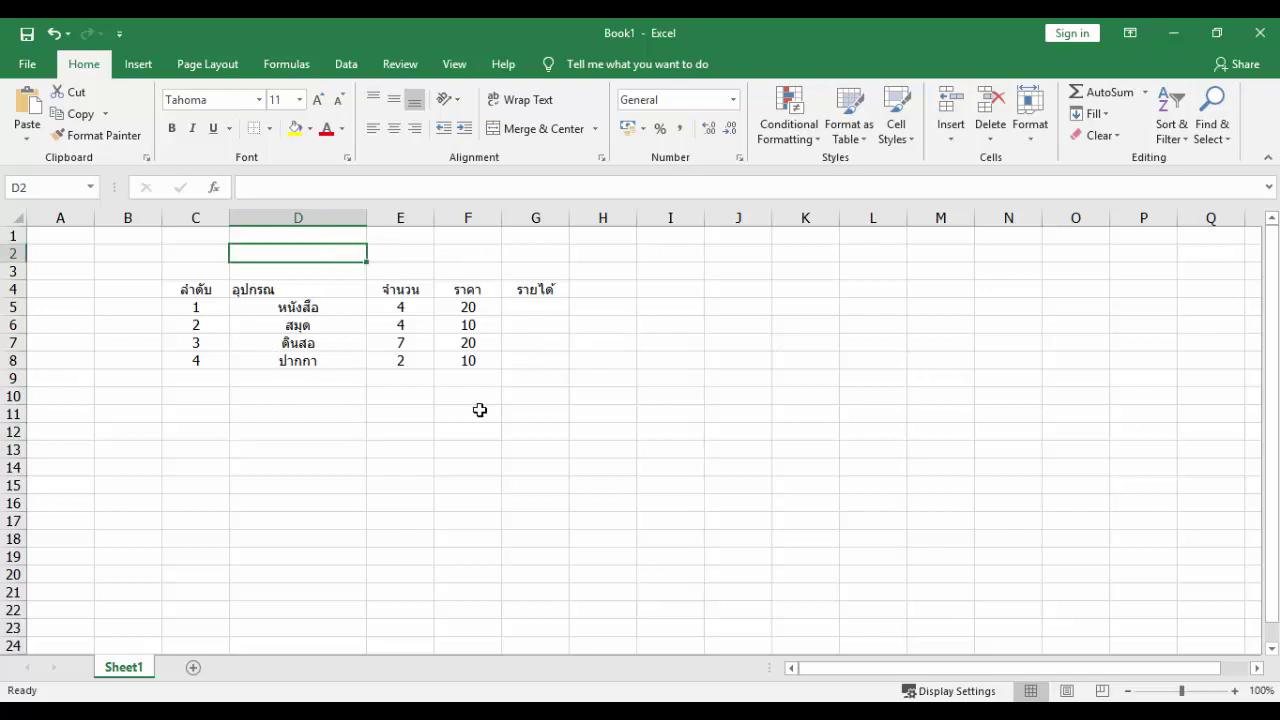
click(376, 440)
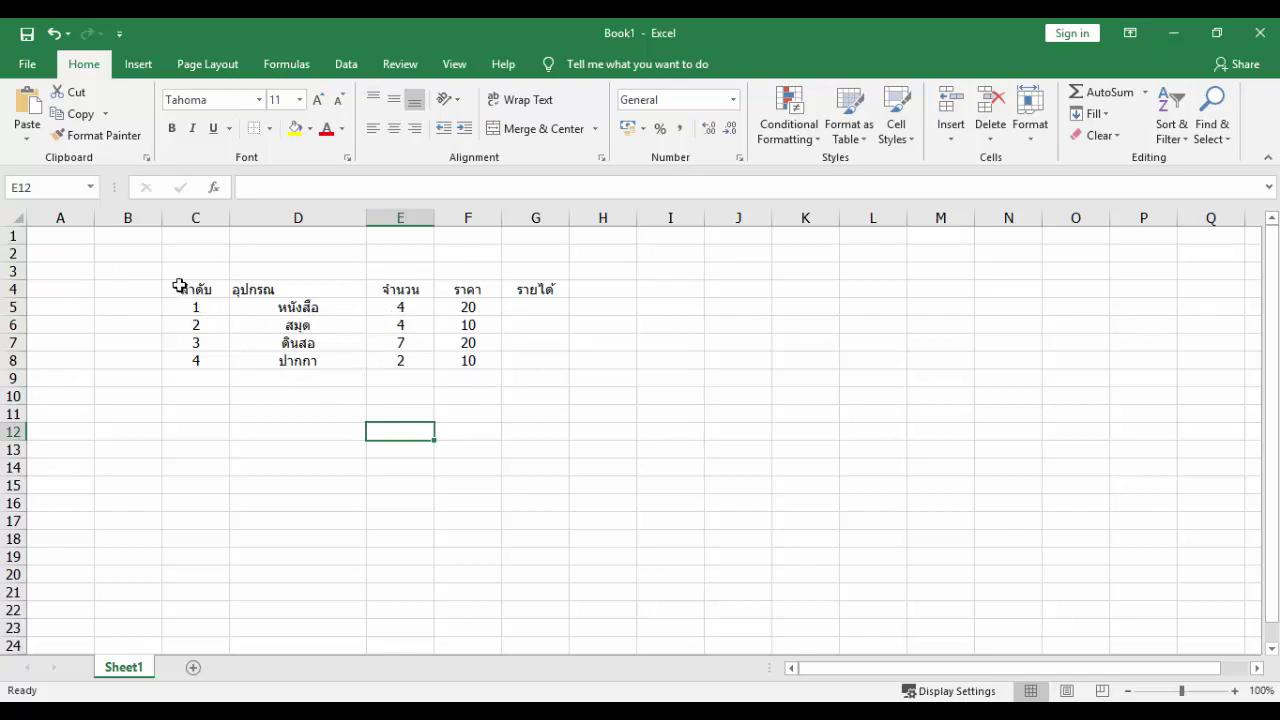
click(172, 287)
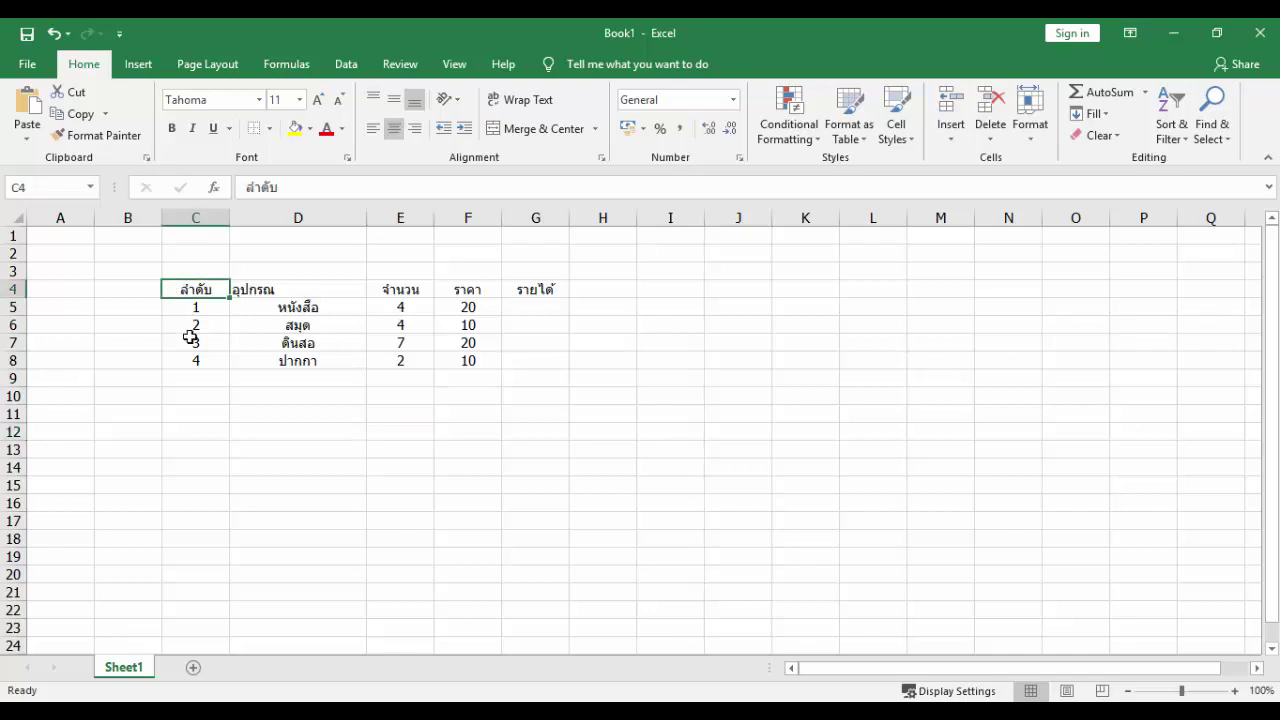
- Apply All Borders to every cell of the item table C4:G8
click(190, 337)
click(174, 286)
drag(181, 287, 531, 364)
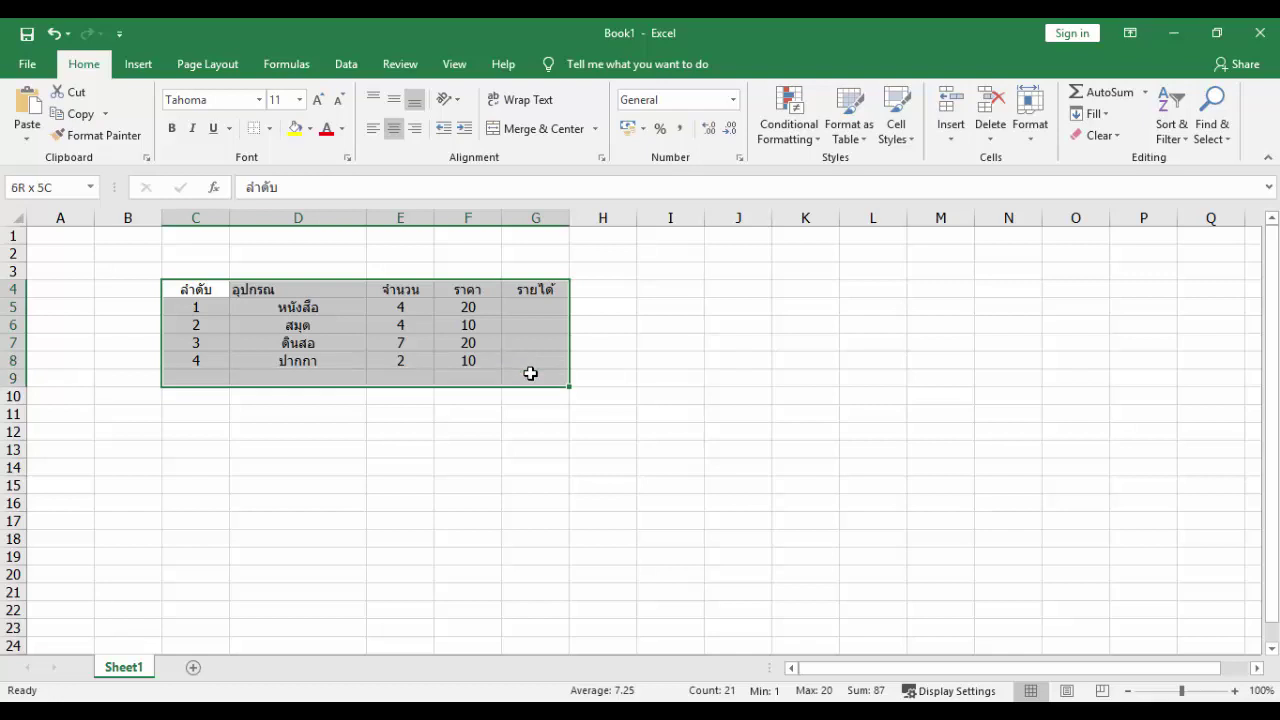
drag(531, 364, 527, 366)
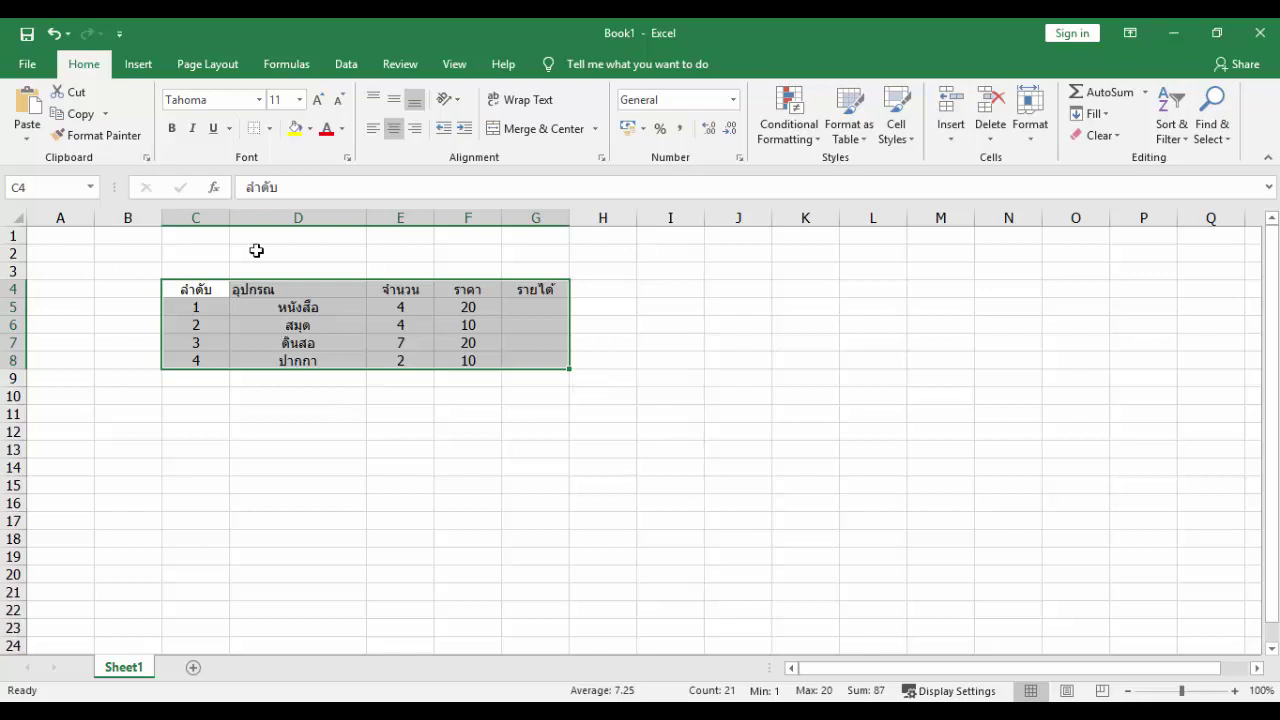
click(270, 130)
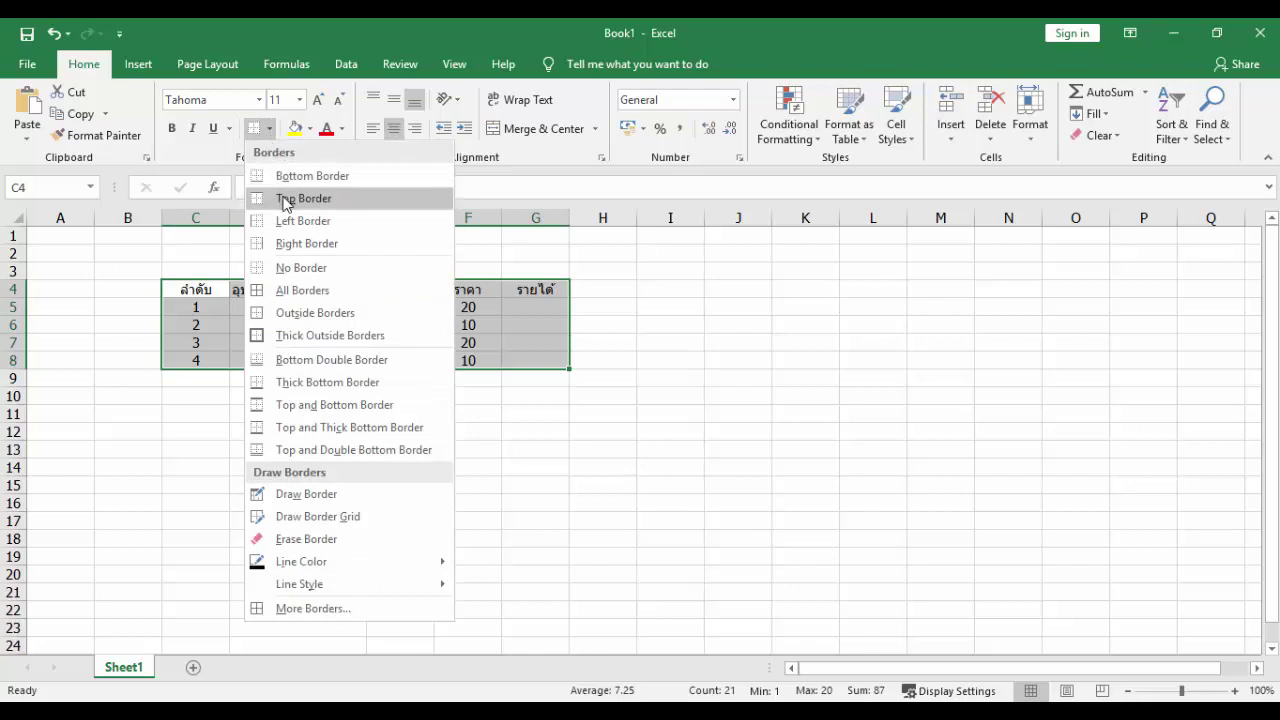
click(310, 292)
click(340, 412)
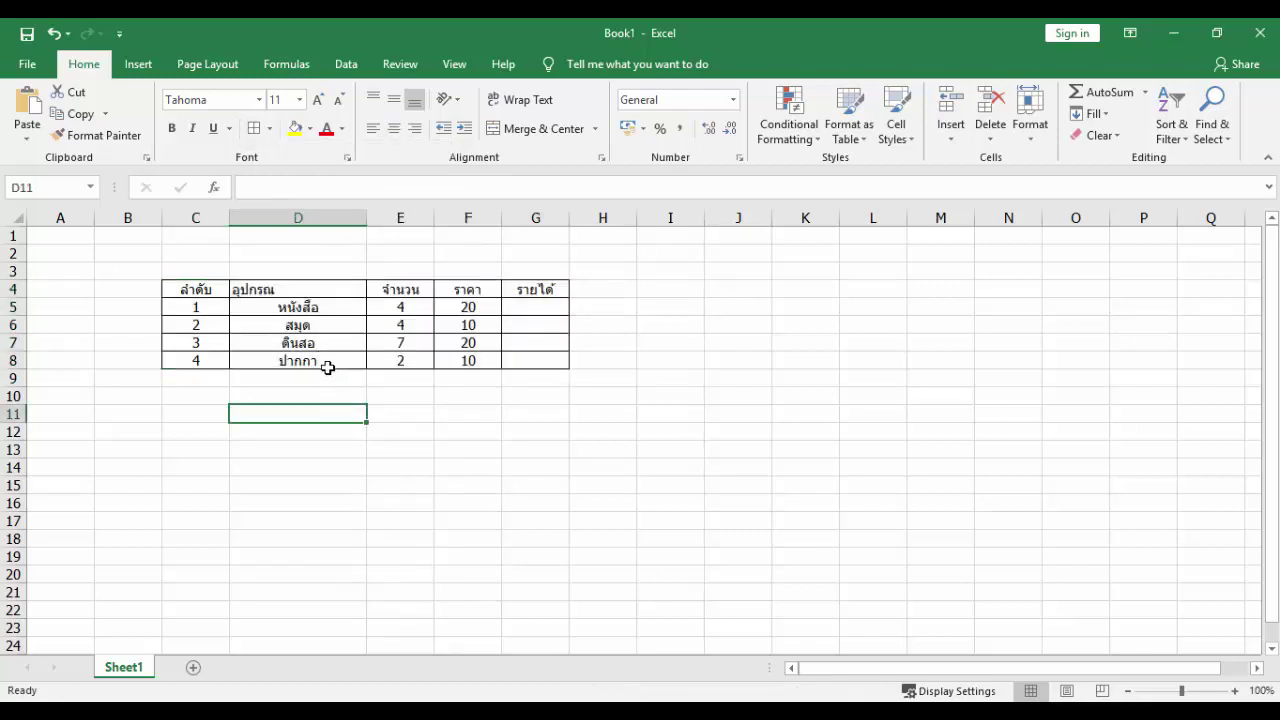
- Centre and bold the header row C4:G4
click(437, 447)
click(377, 394)
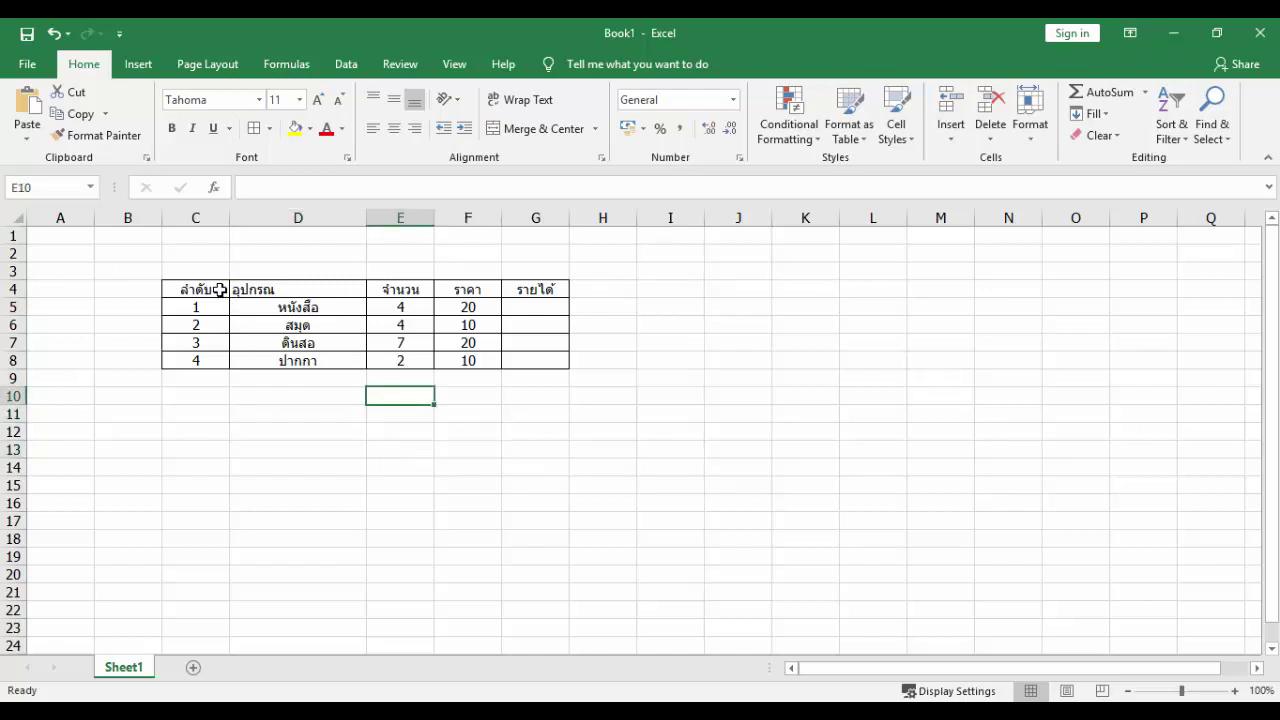
drag(177, 289, 535, 289)
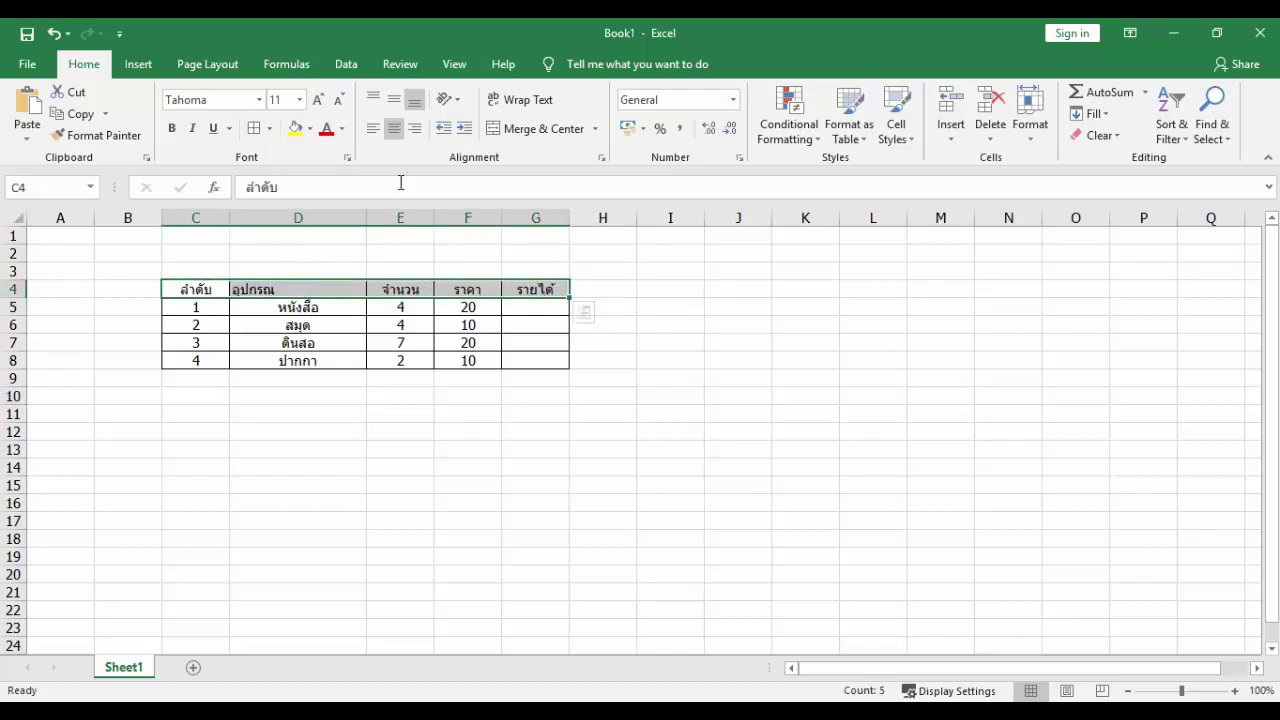
click(395, 129)
click(396, 130)
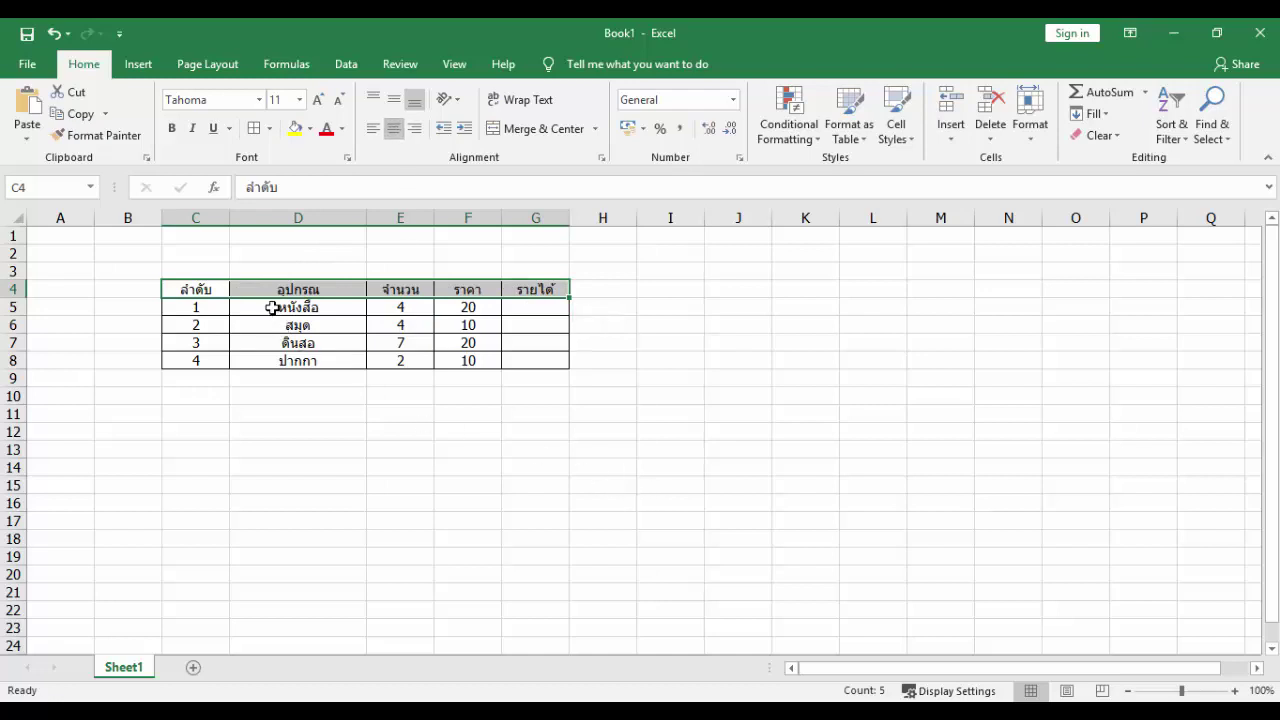
click(172, 128)
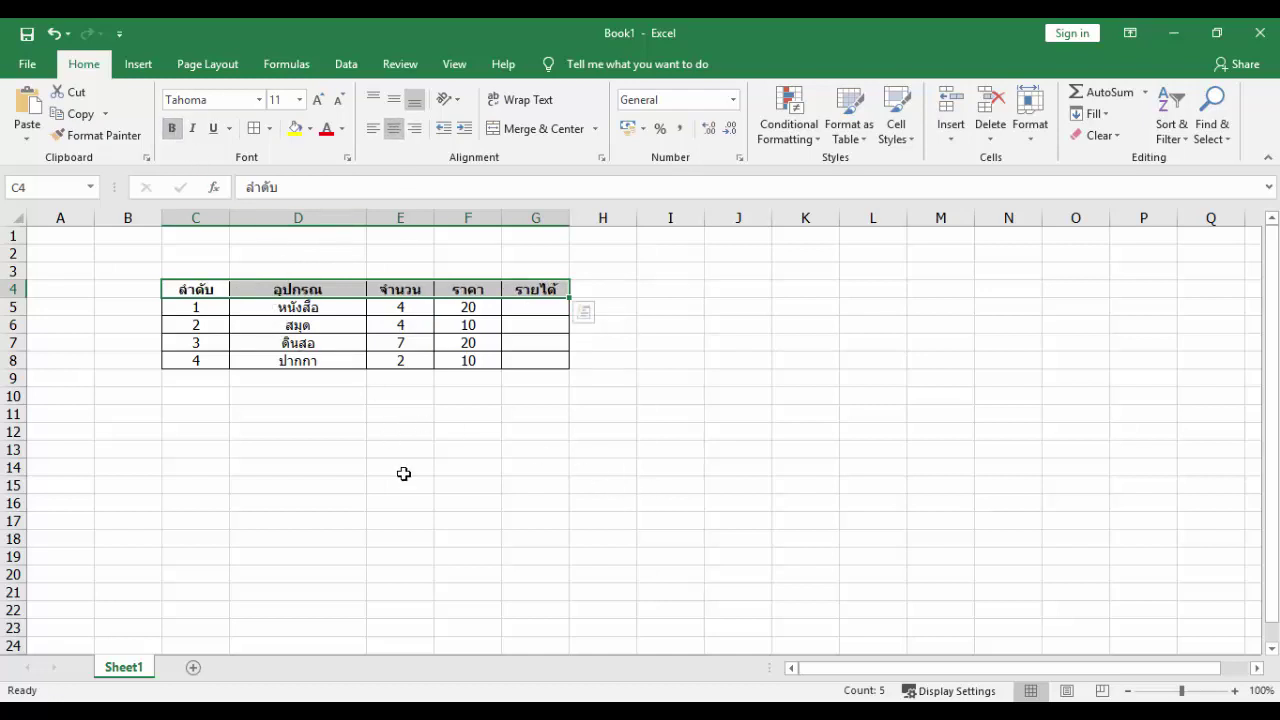
- Left-align the item names in D5:D8
click(403, 473)
drag(272, 307, 342, 360)
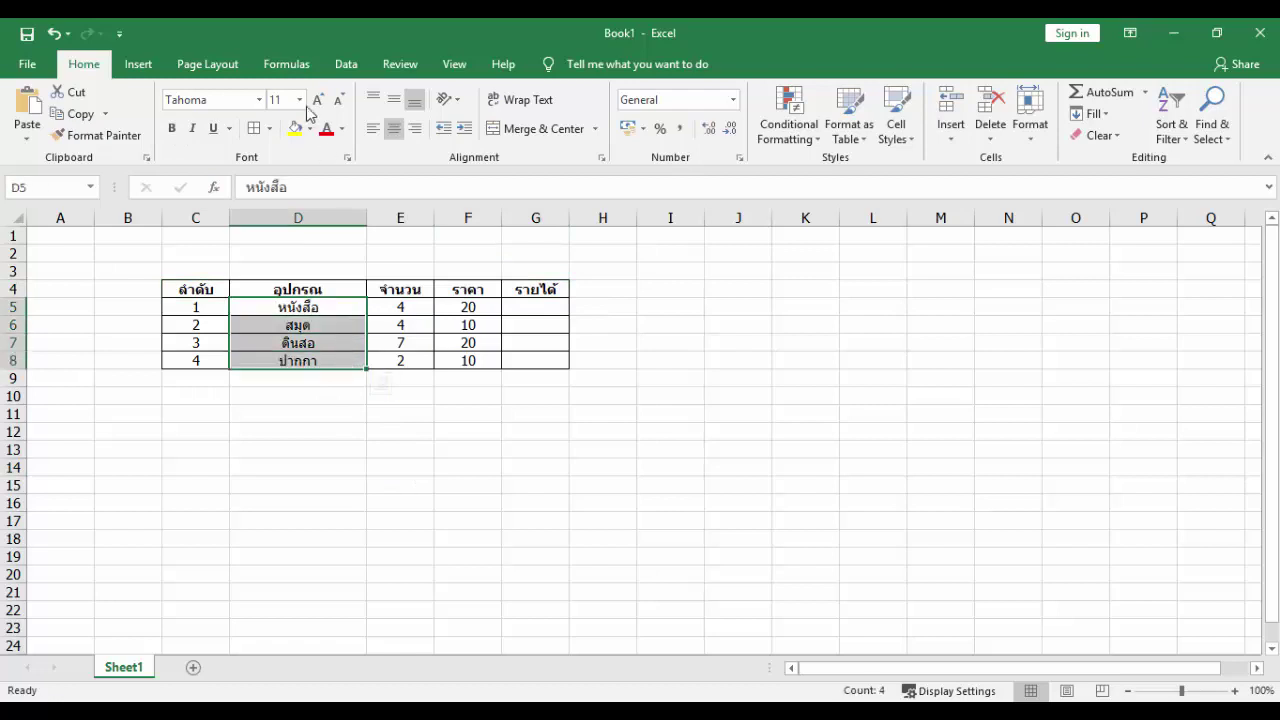
click(372, 128)
click(425, 484)
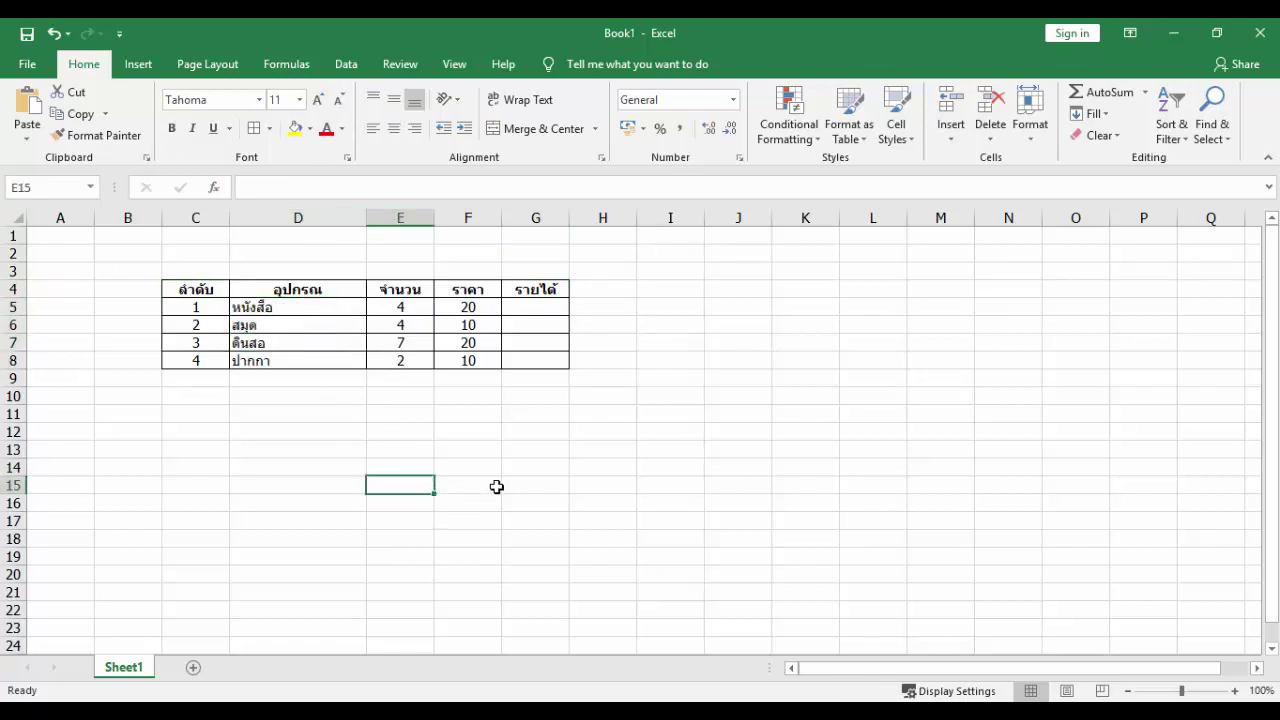
- Pick cell F9 in row 9 for the total, discarding a started formula
click(421, 409)
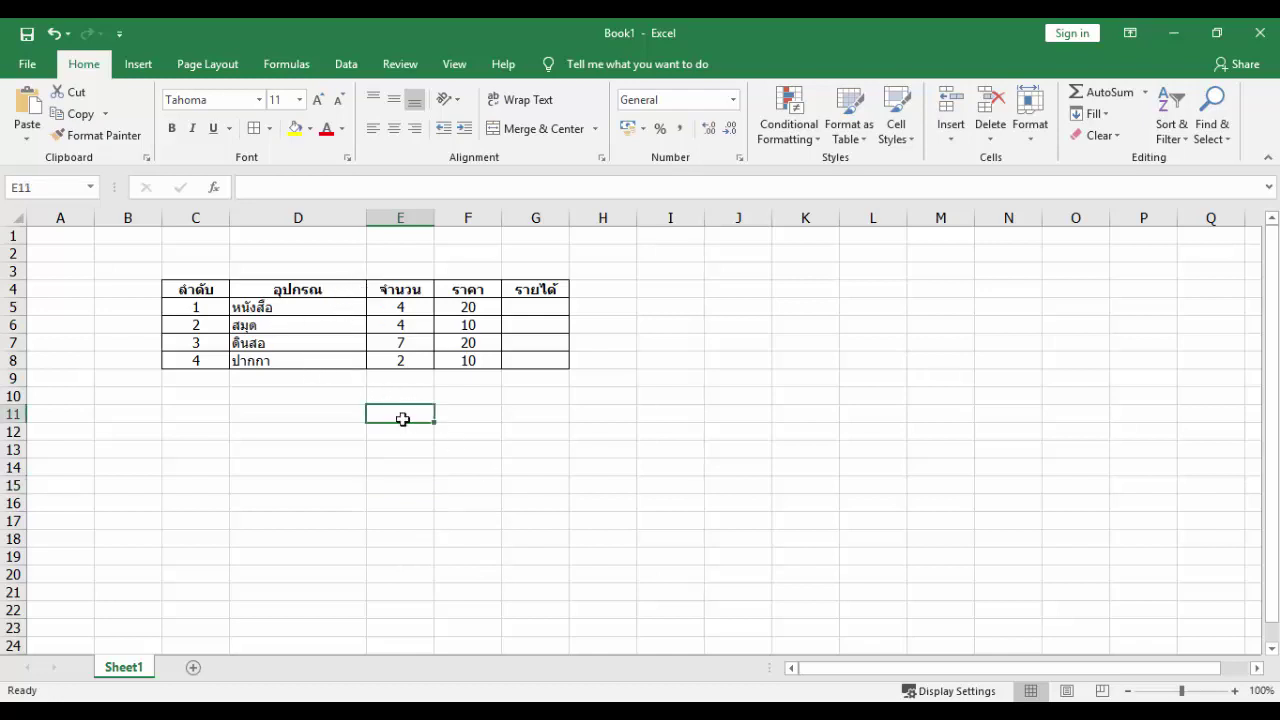
click(363, 378)
click(414, 376)
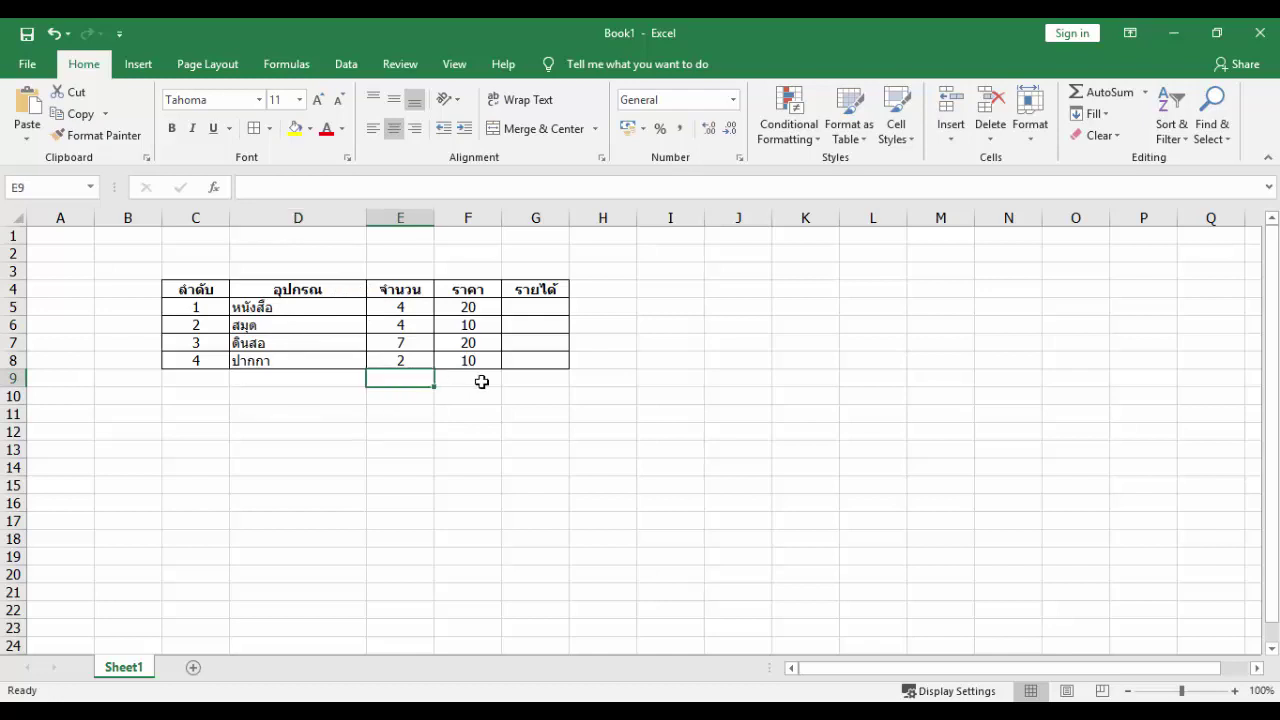
click(481, 381)
click(548, 378)
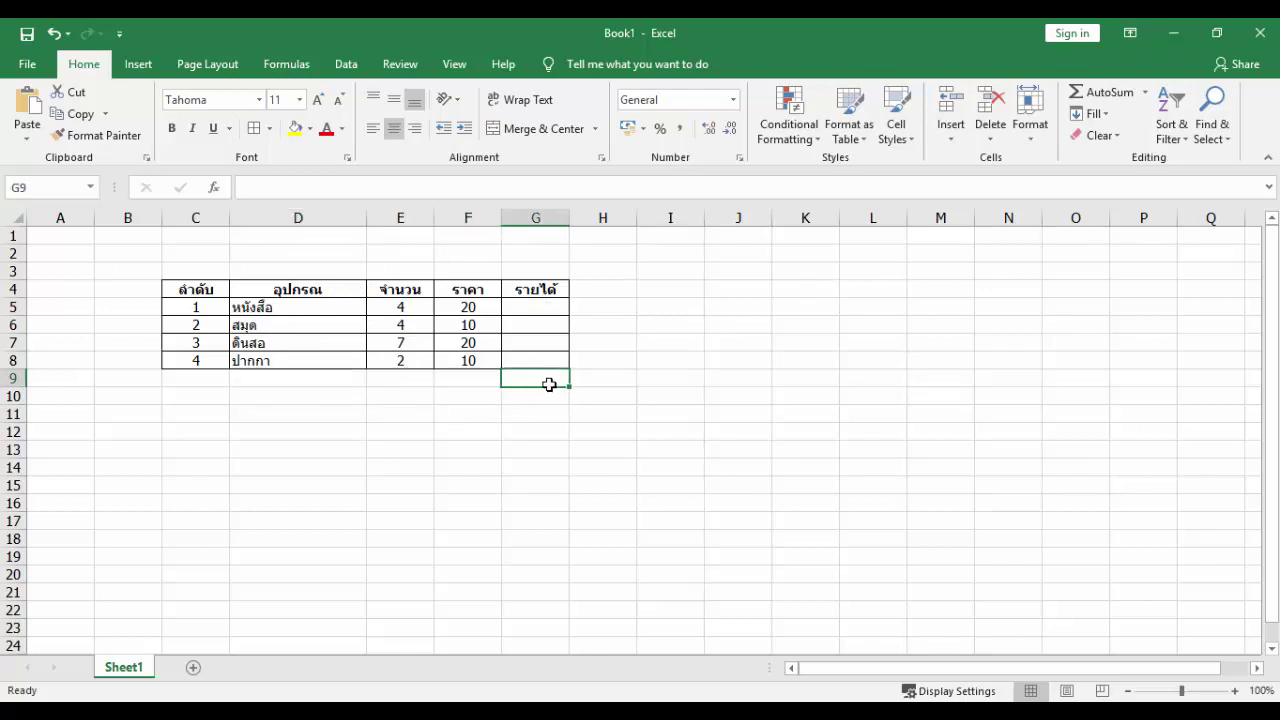
click(481, 380)
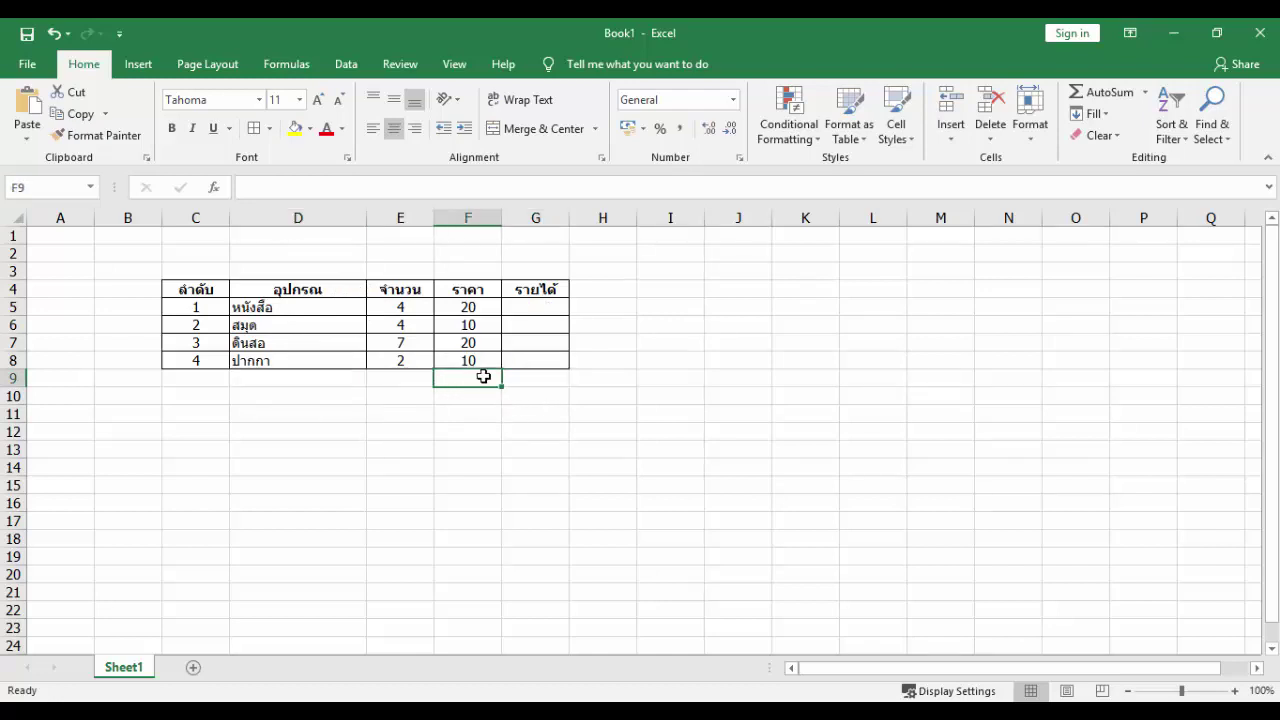
text(=)
click(483, 420)
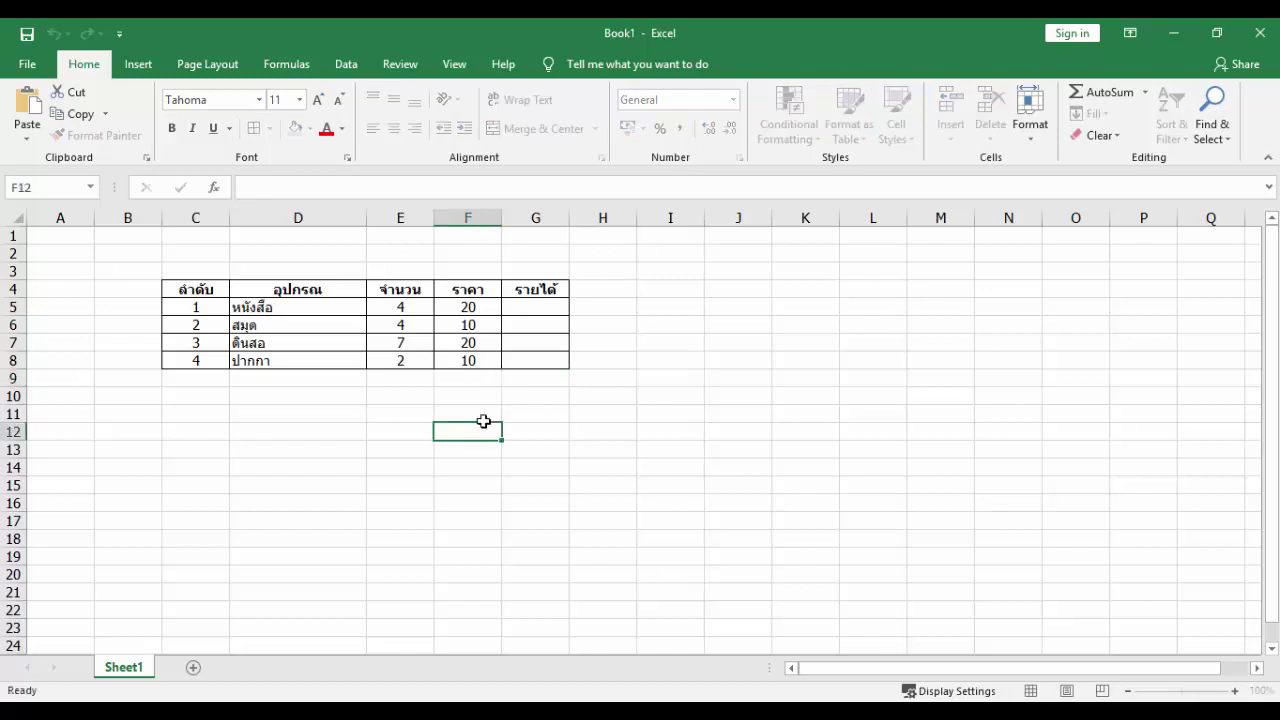
key(Escape)
- Select the total row F9:G9 and enter the label รวม in F9
drag(477, 378, 531, 378)
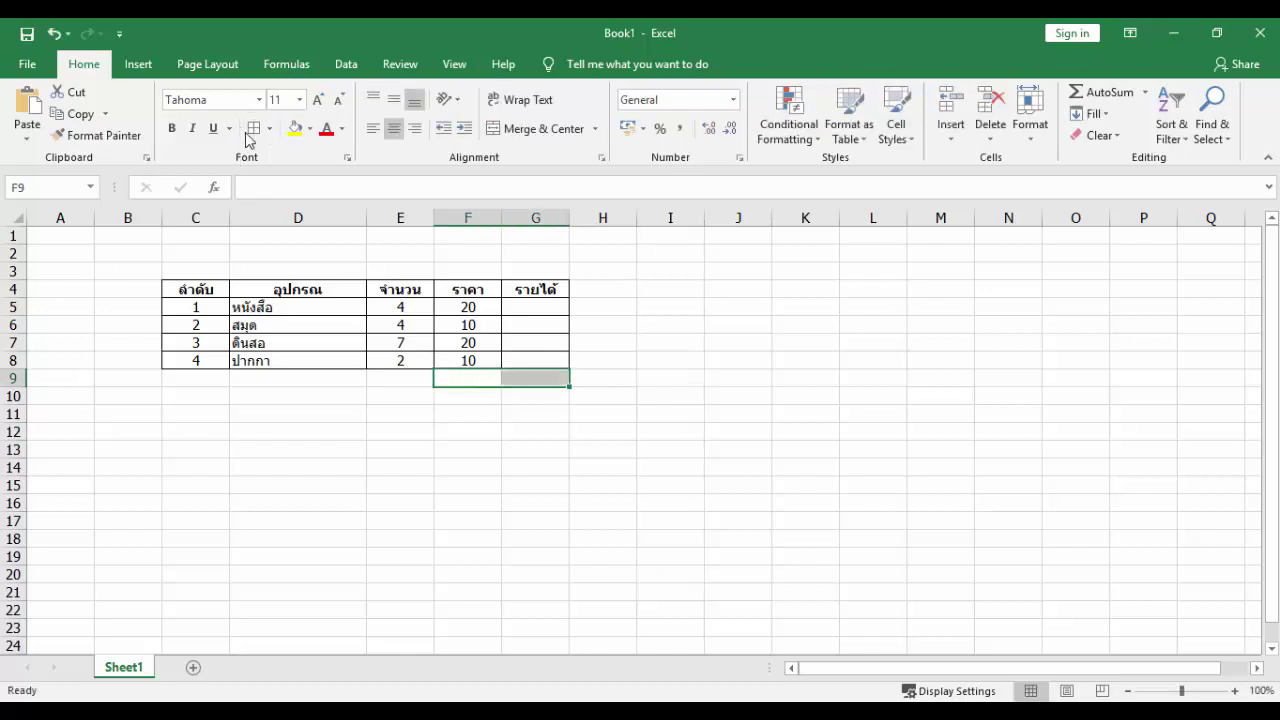
click(537, 544)
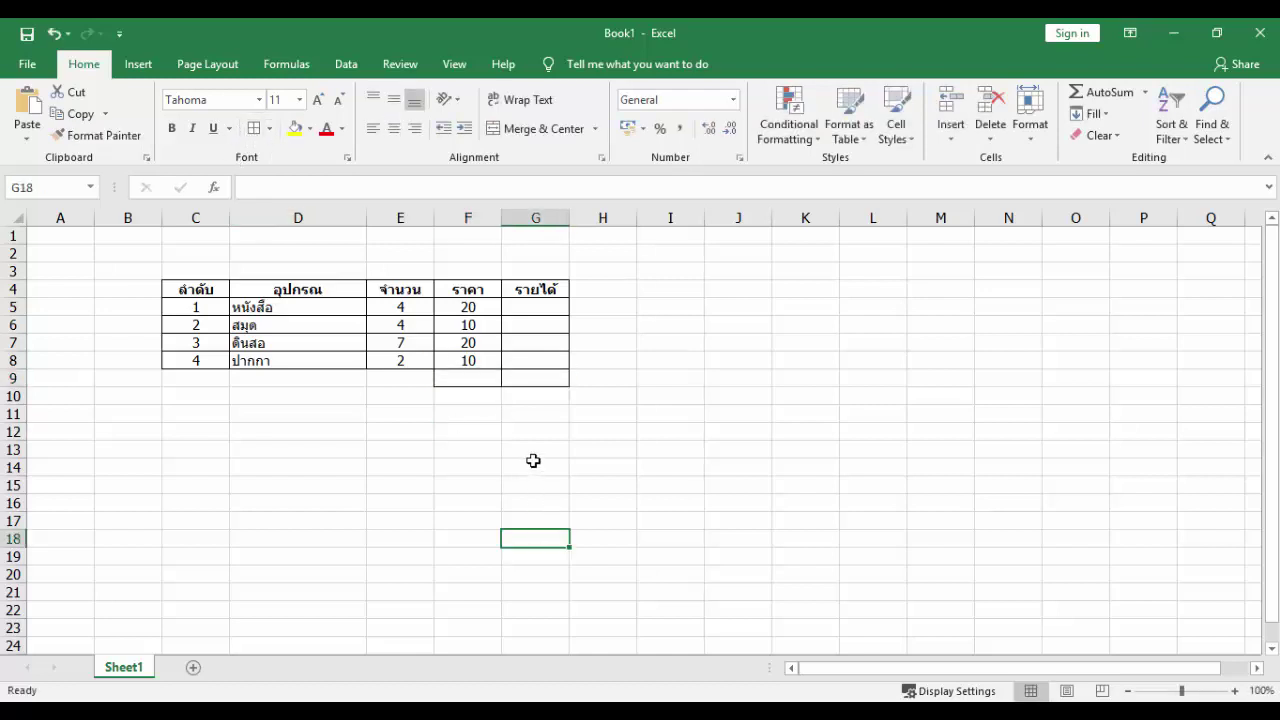
click(471, 376)
text(=)
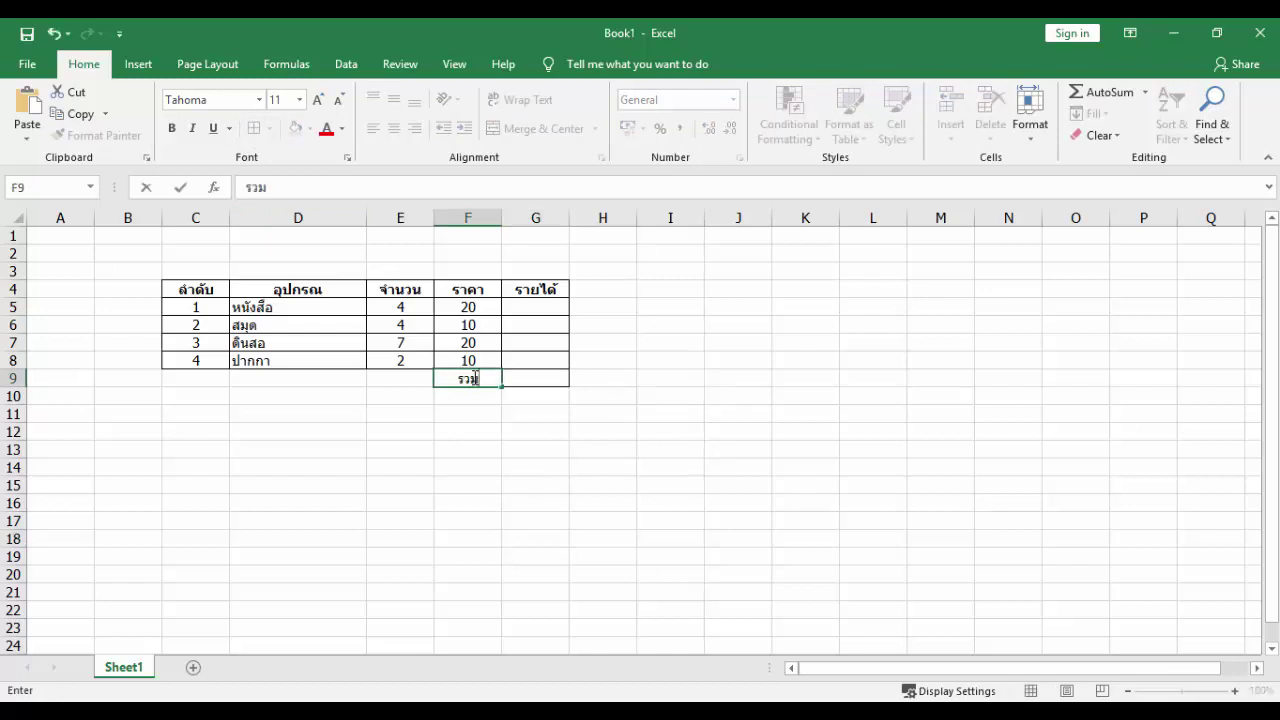
click(508, 407)
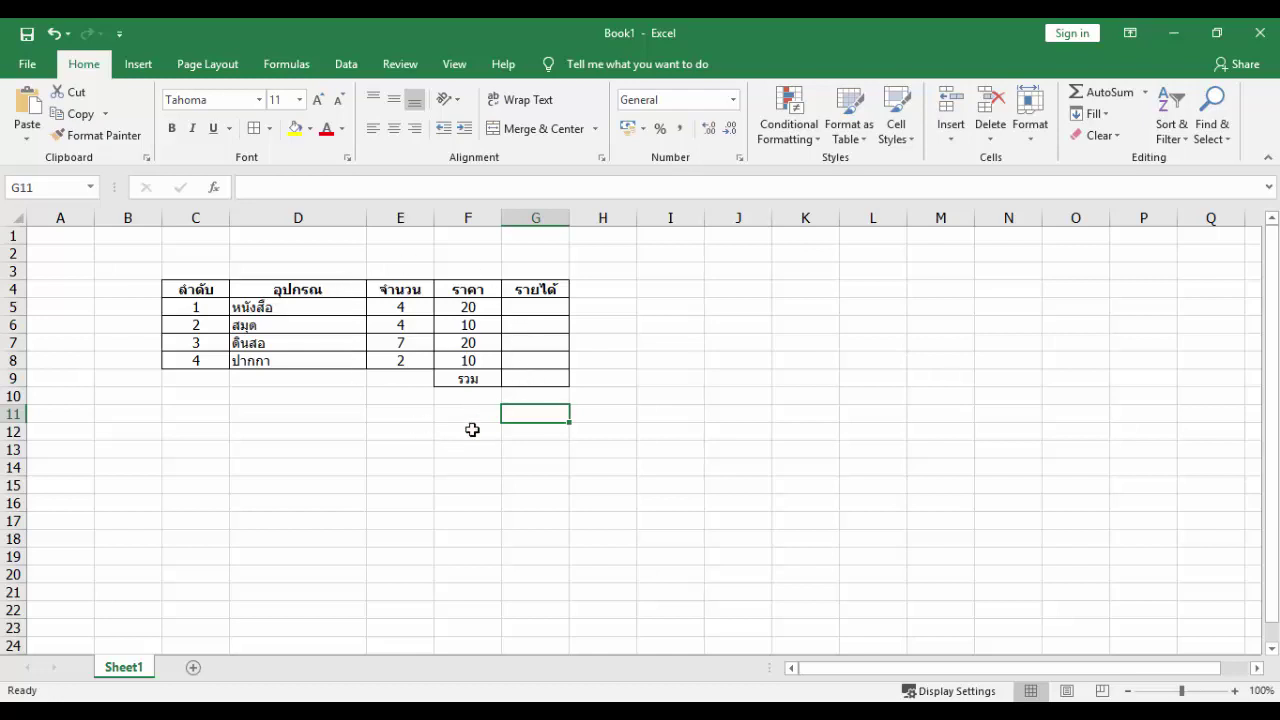
- Give G11 a bottom border and G13 a top border
click(271, 129)
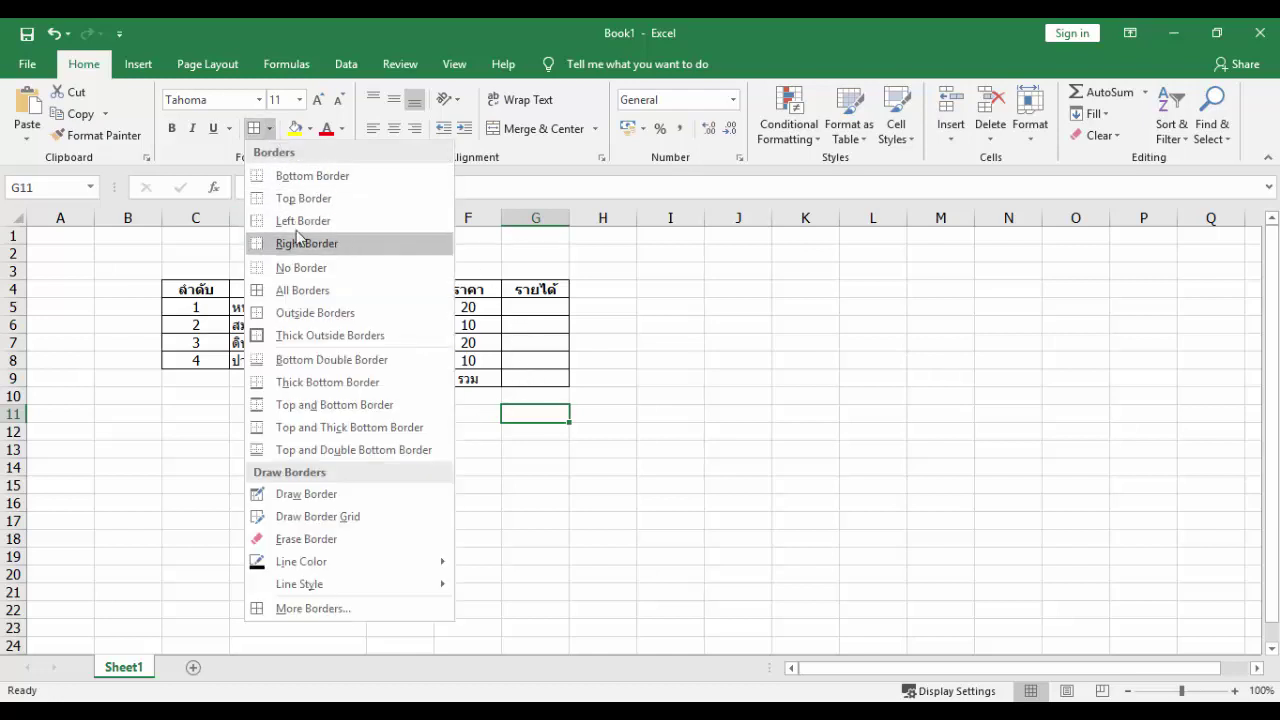
click(300, 180)
click(486, 478)
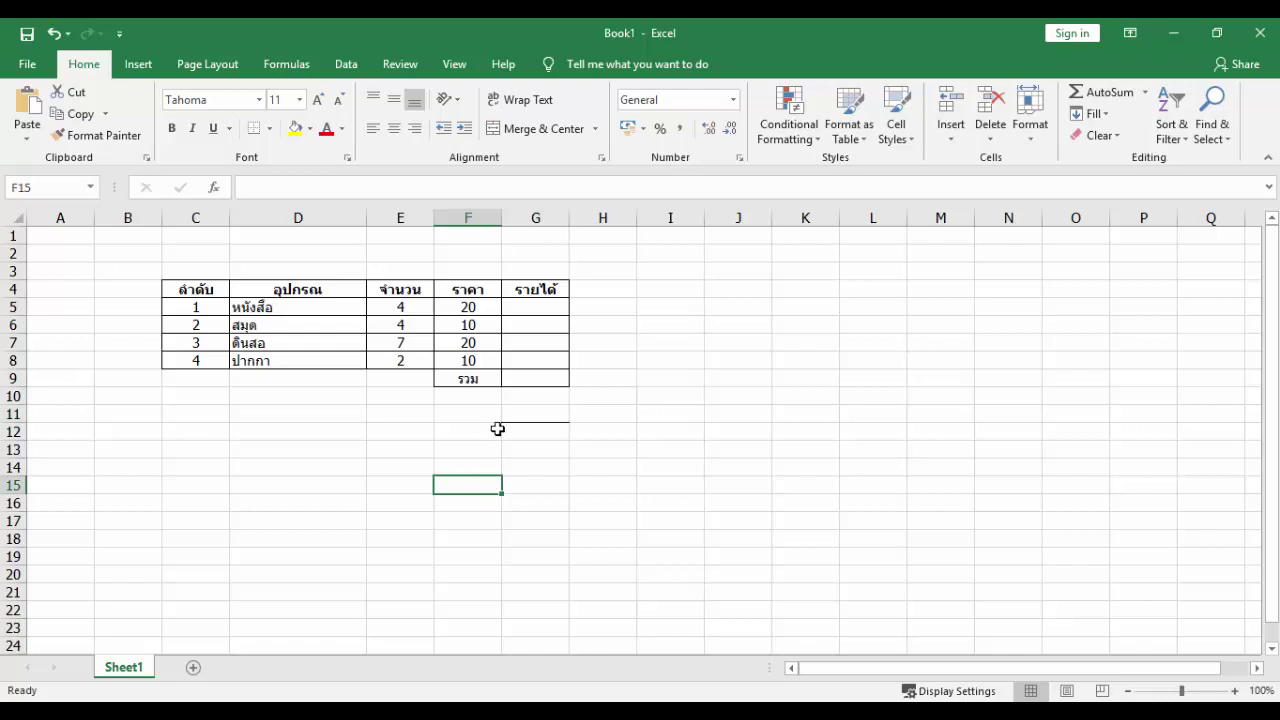
click(527, 429)
click(522, 452)
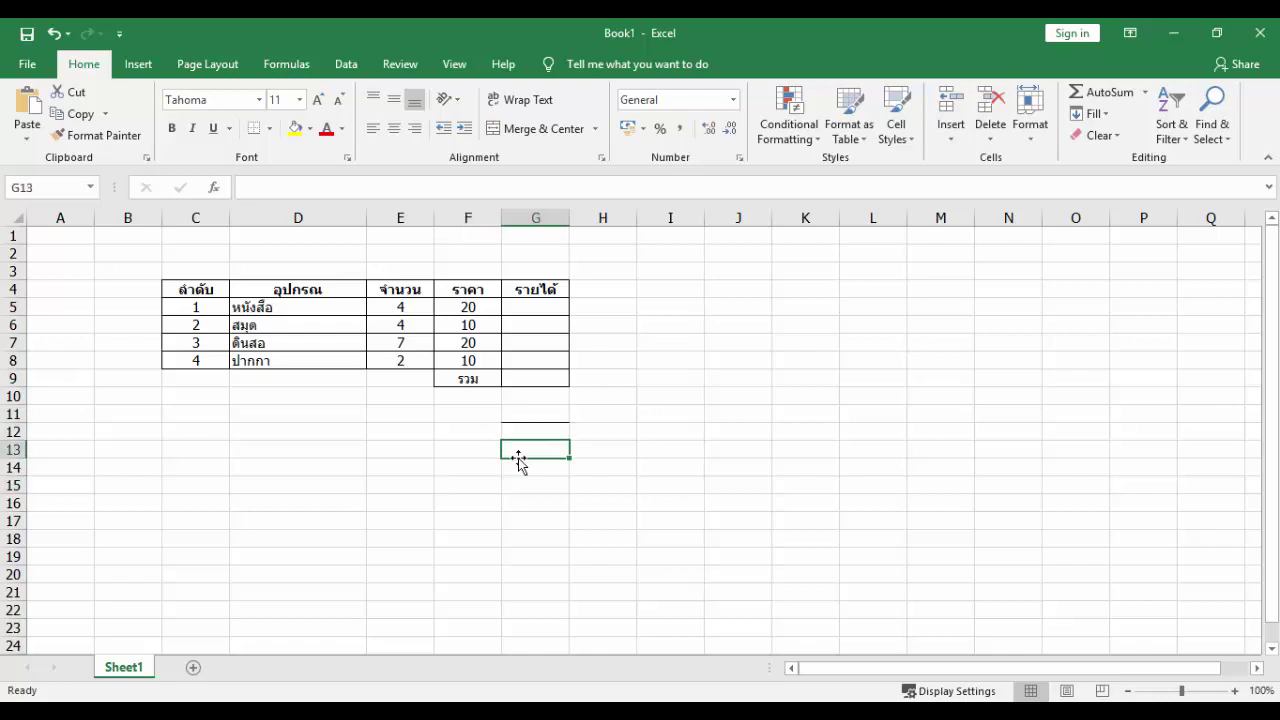
click(266, 130)
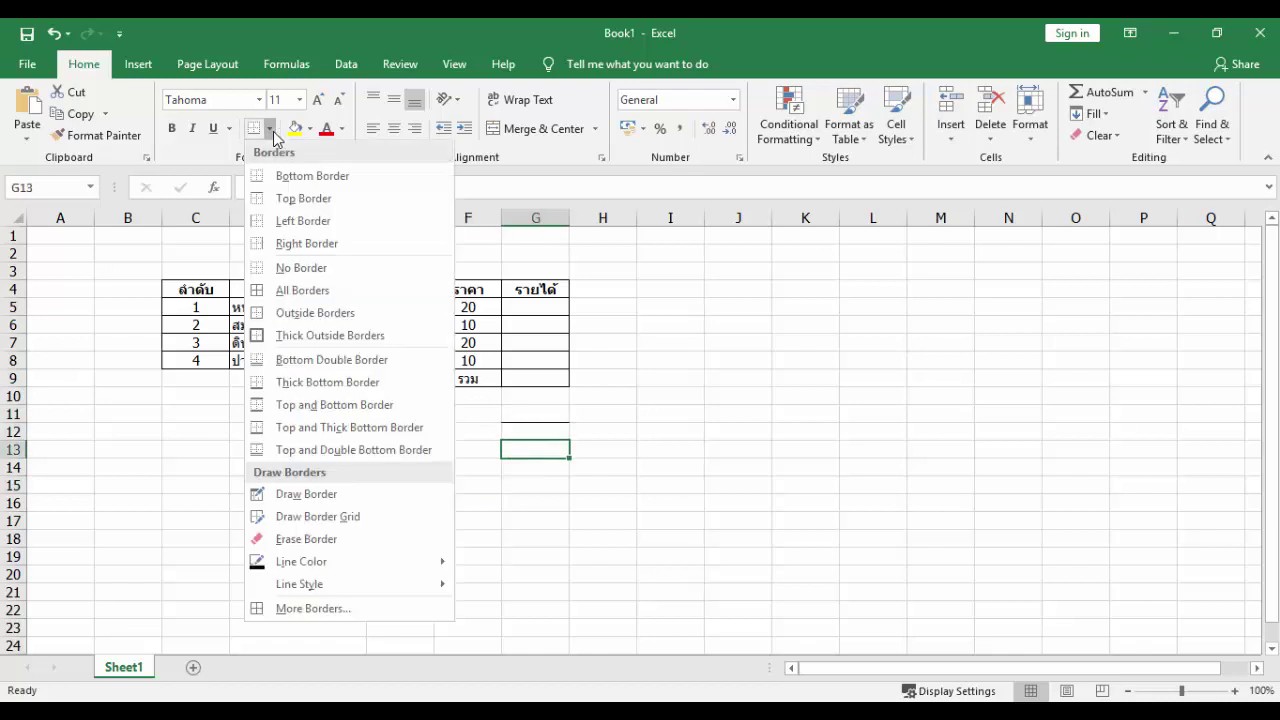
click(294, 200)
click(578, 479)
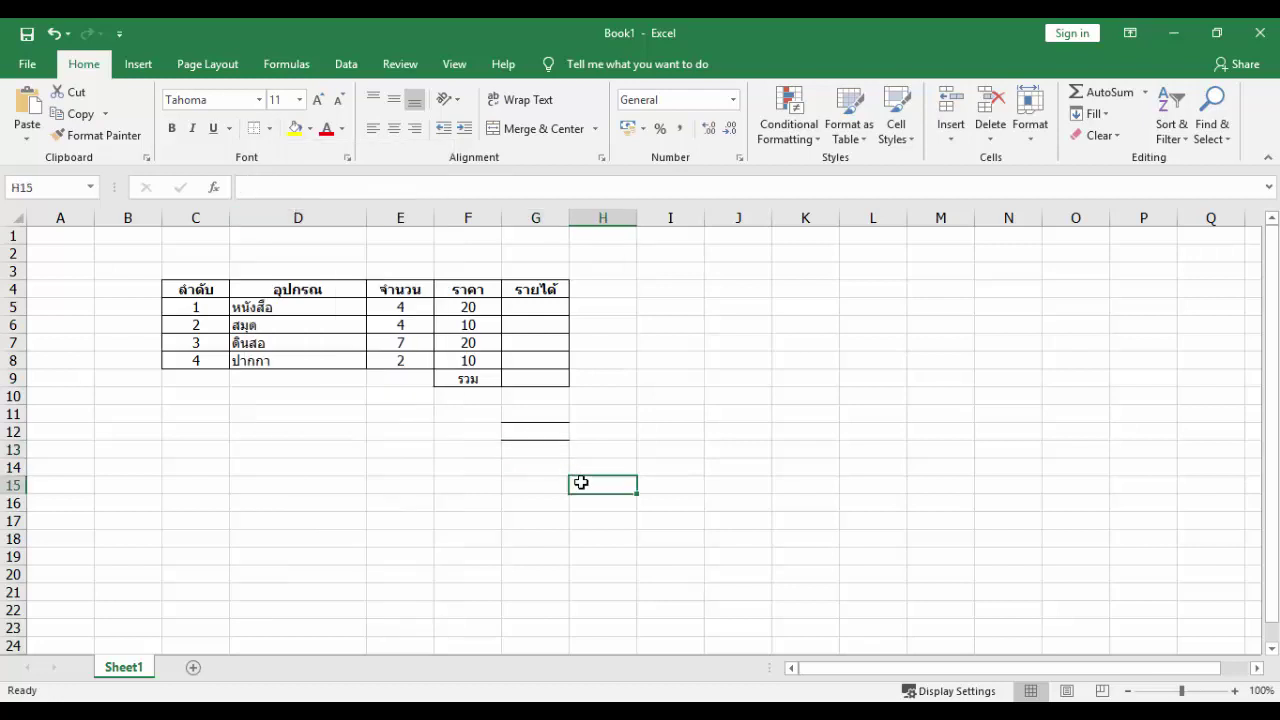
- Add a left border and a right border to cell G12
click(543, 433)
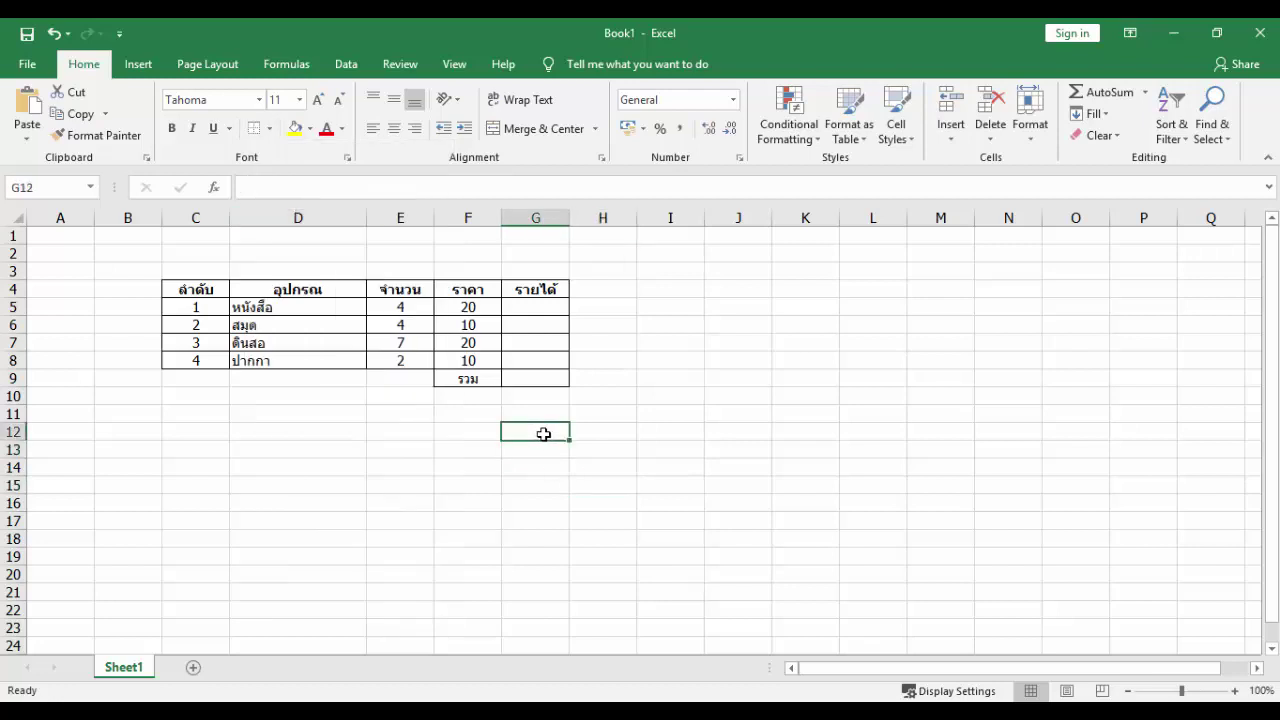
click(269, 129)
click(277, 221)
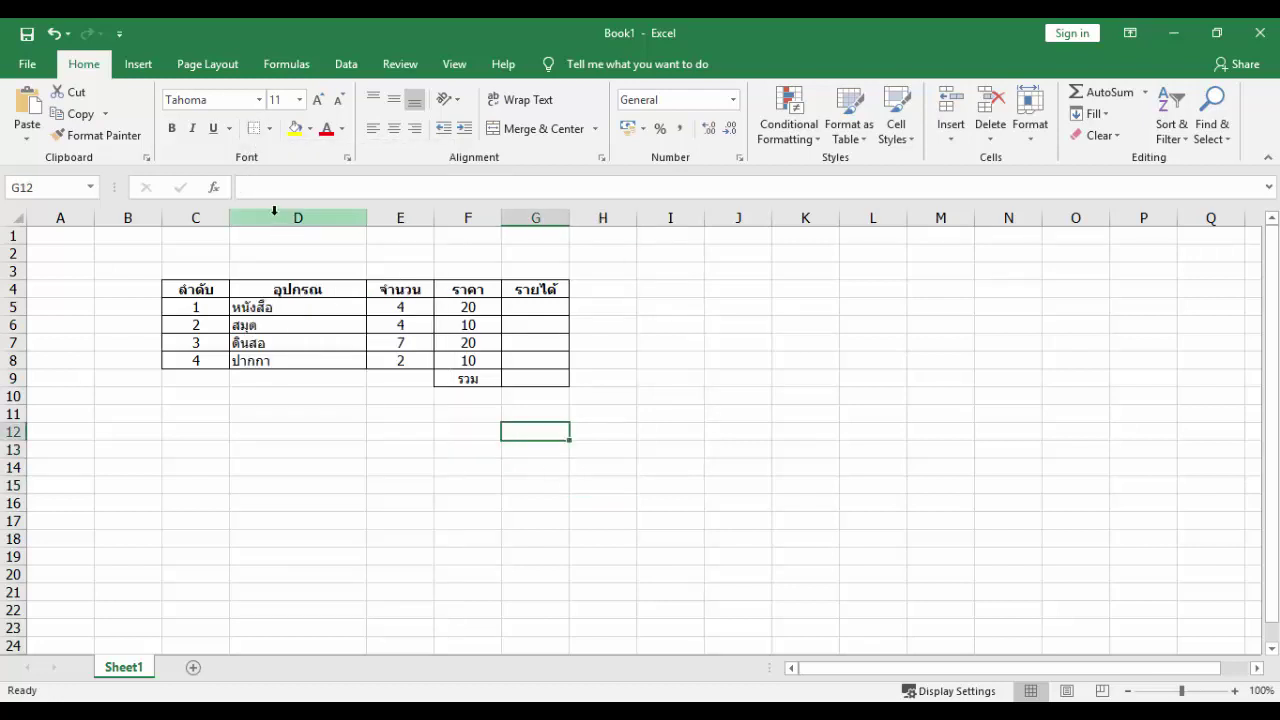
click(683, 652)
click(537, 431)
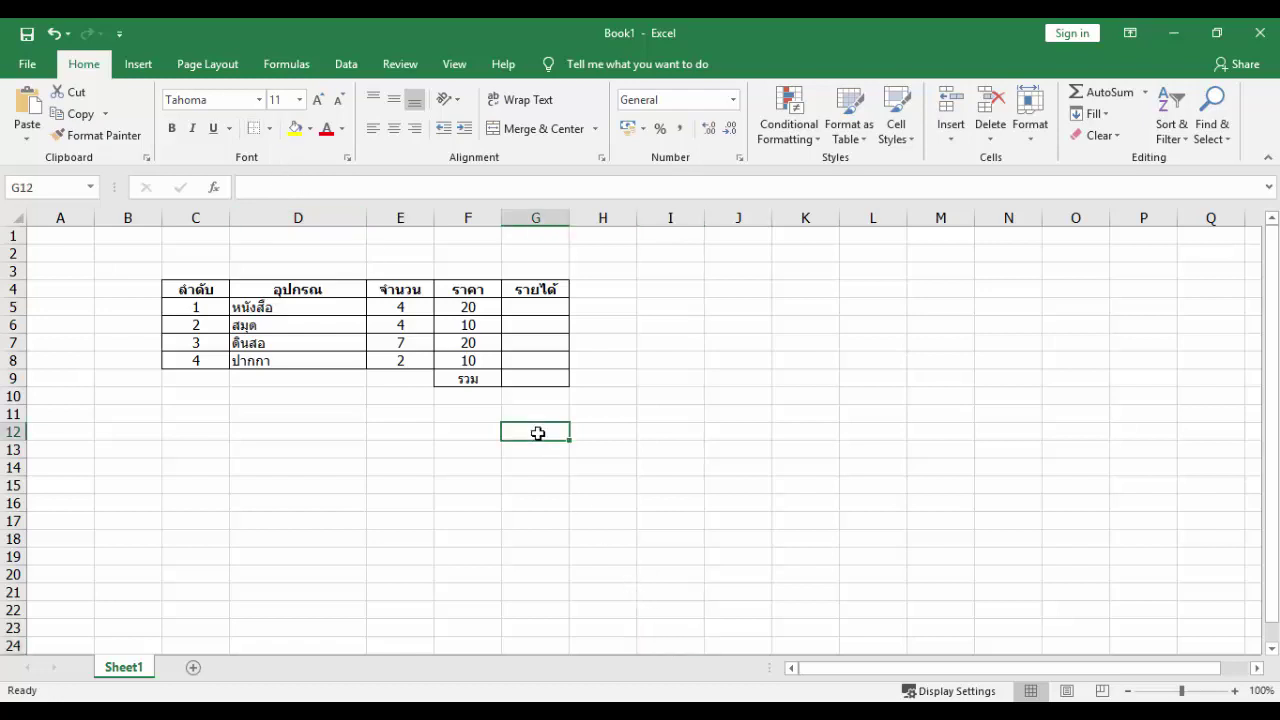
click(270, 129)
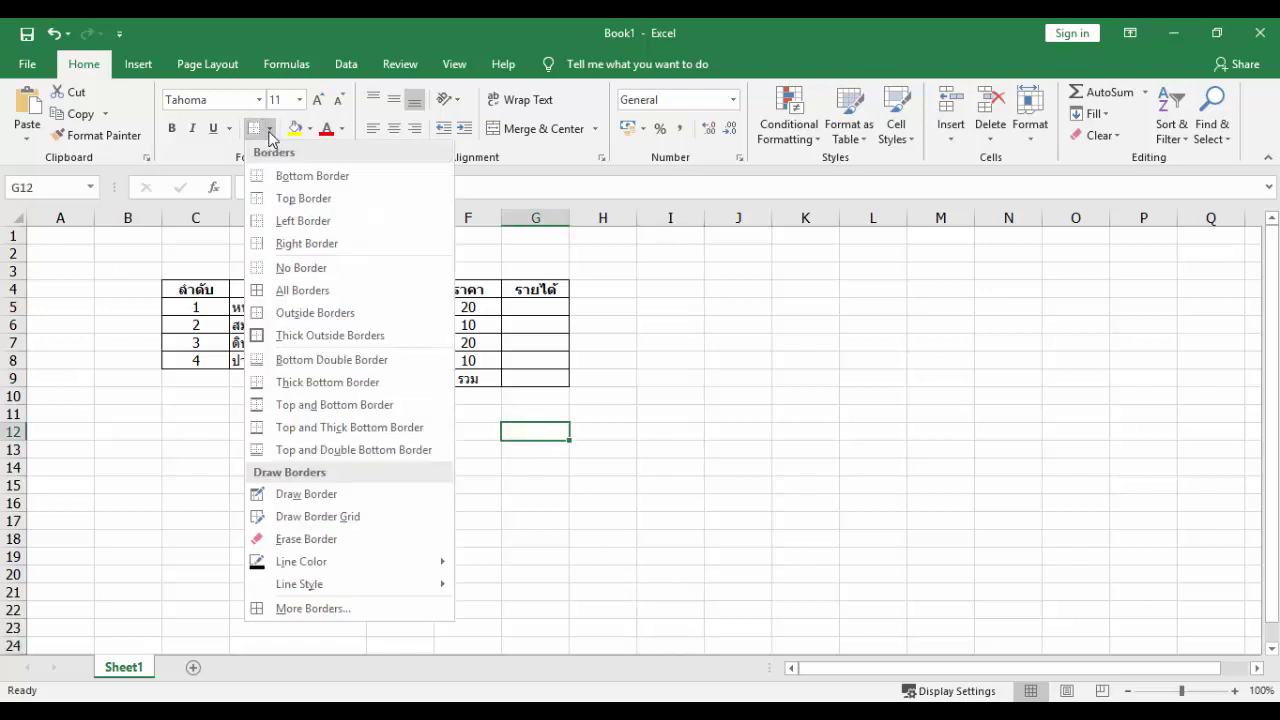
click(292, 243)
- Box in cell G12 with borders on all four sides
click(506, 449)
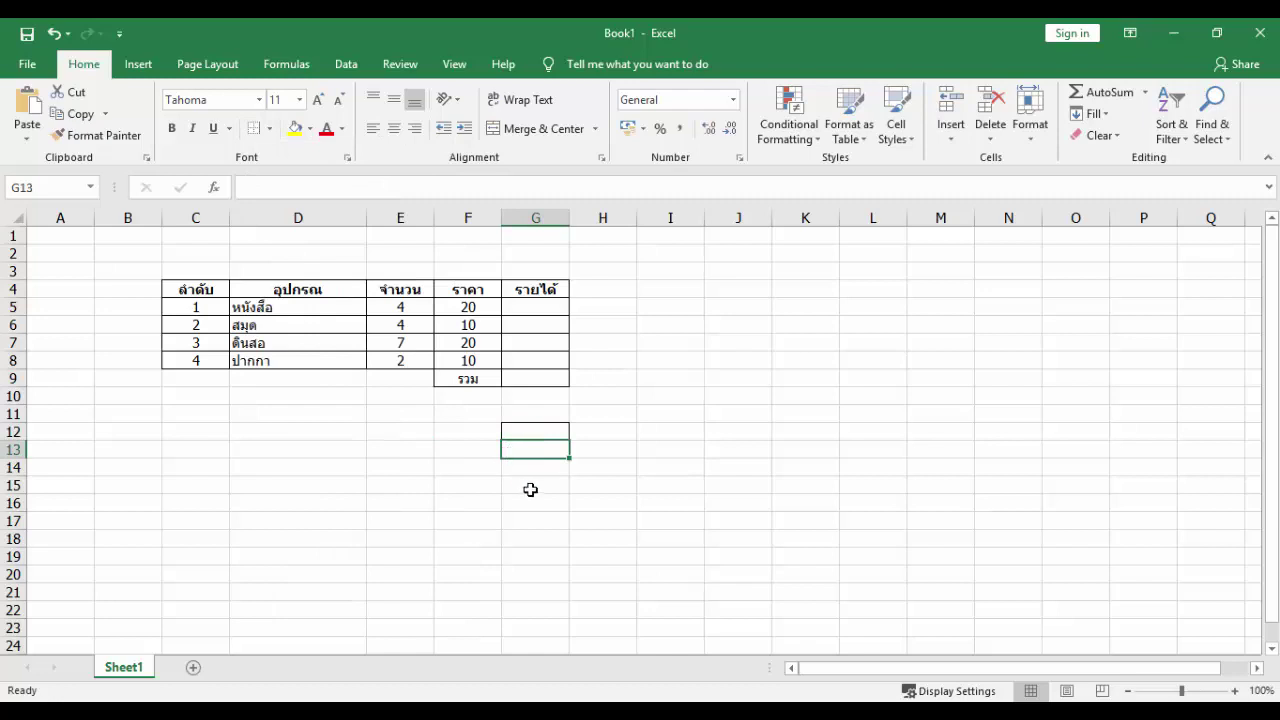
drag(528, 489, 530, 500)
click(523, 431)
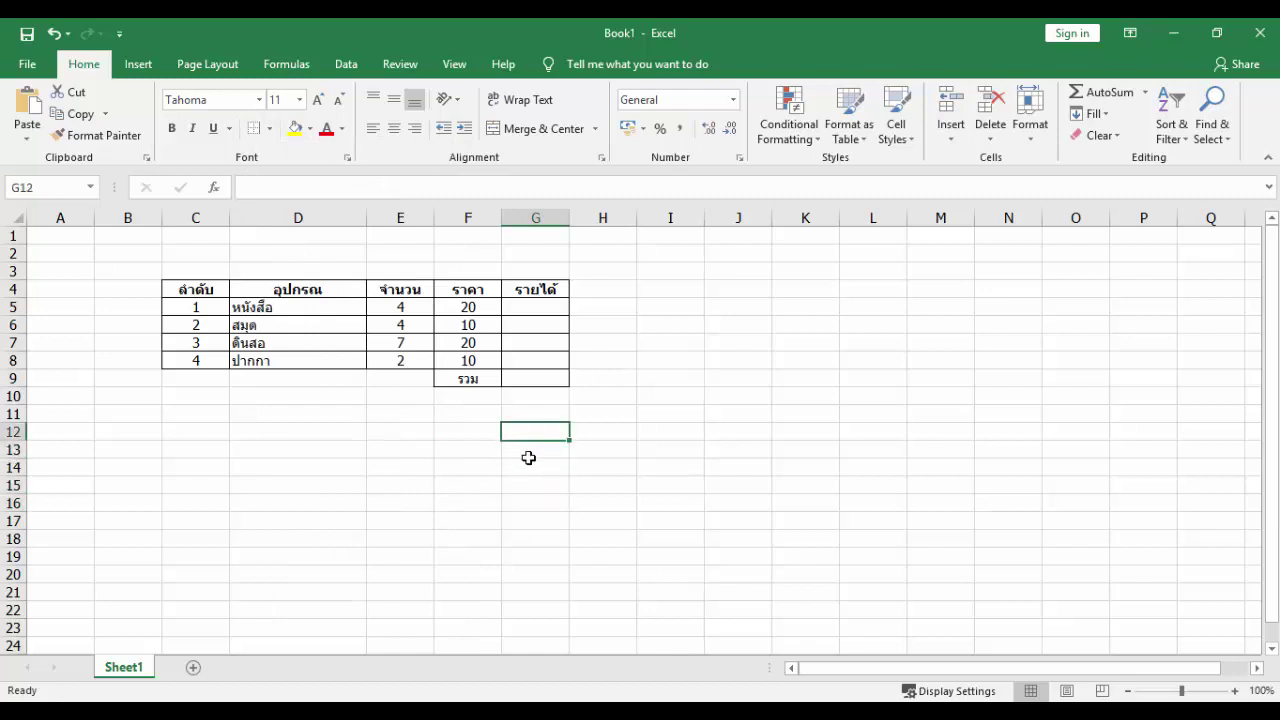
click(472, 446)
click(481, 427)
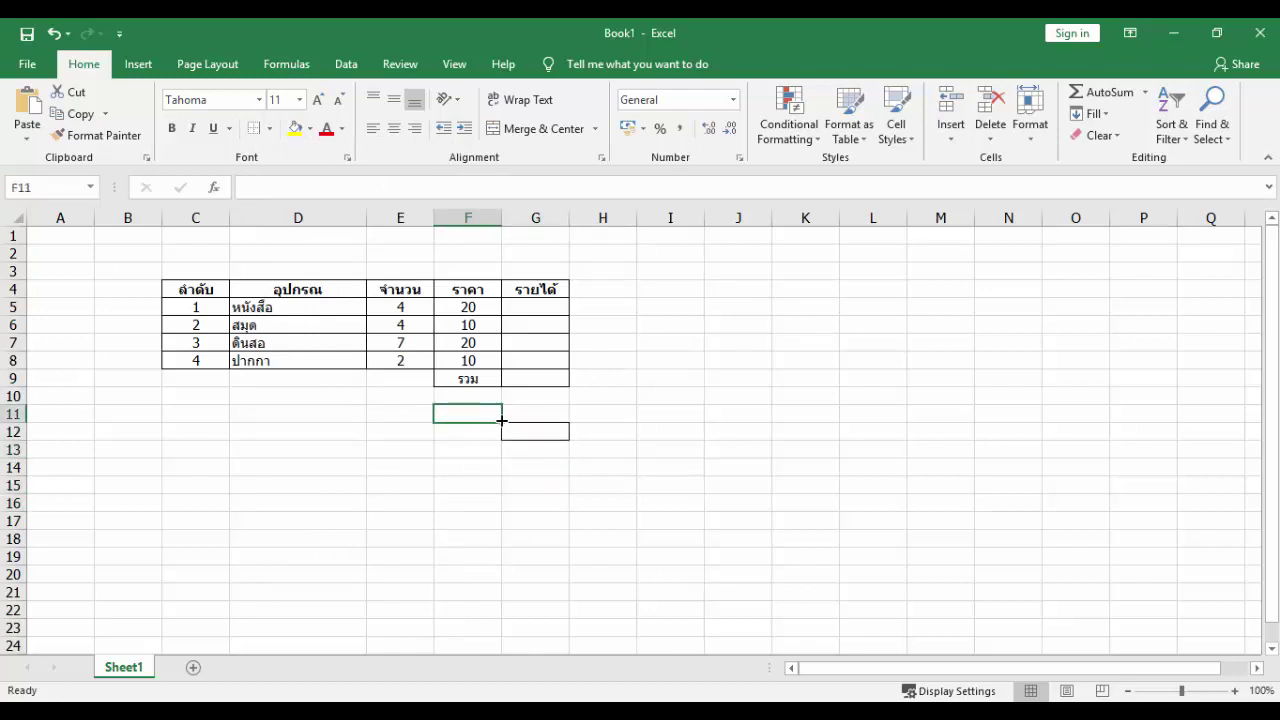
click(520, 428)
click(270, 128)
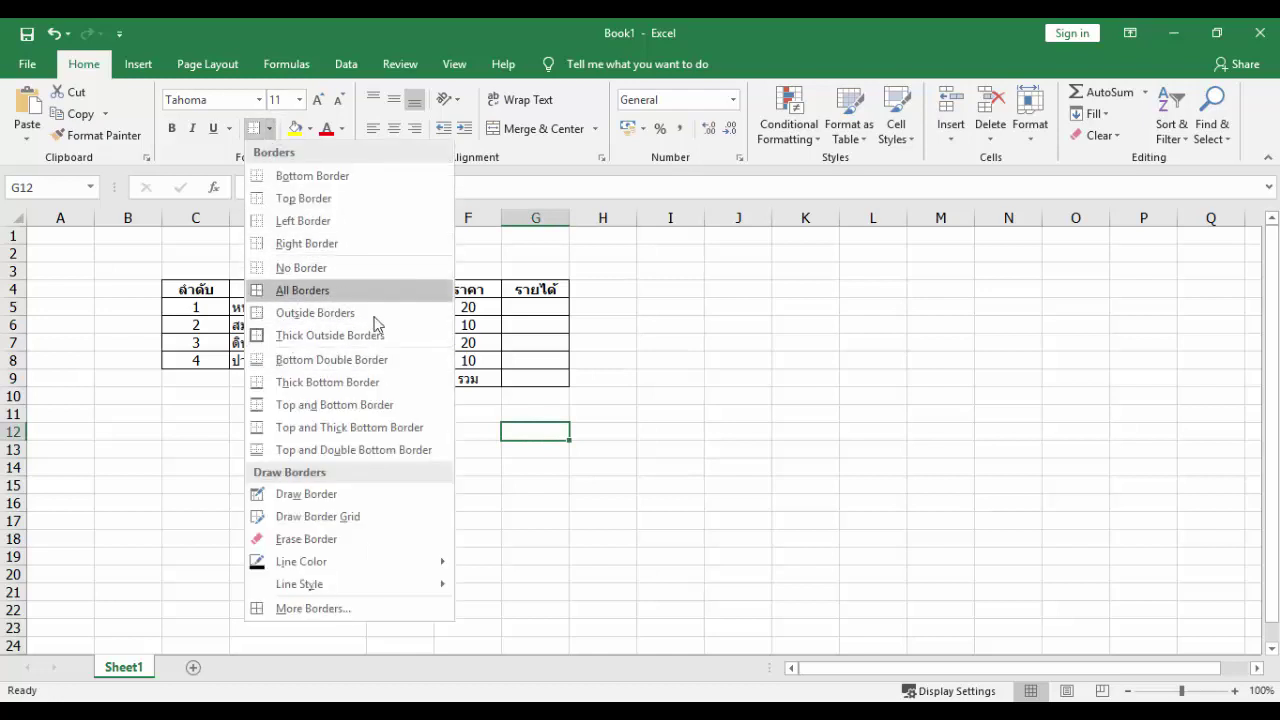
click(405, 450)
click(538, 379)
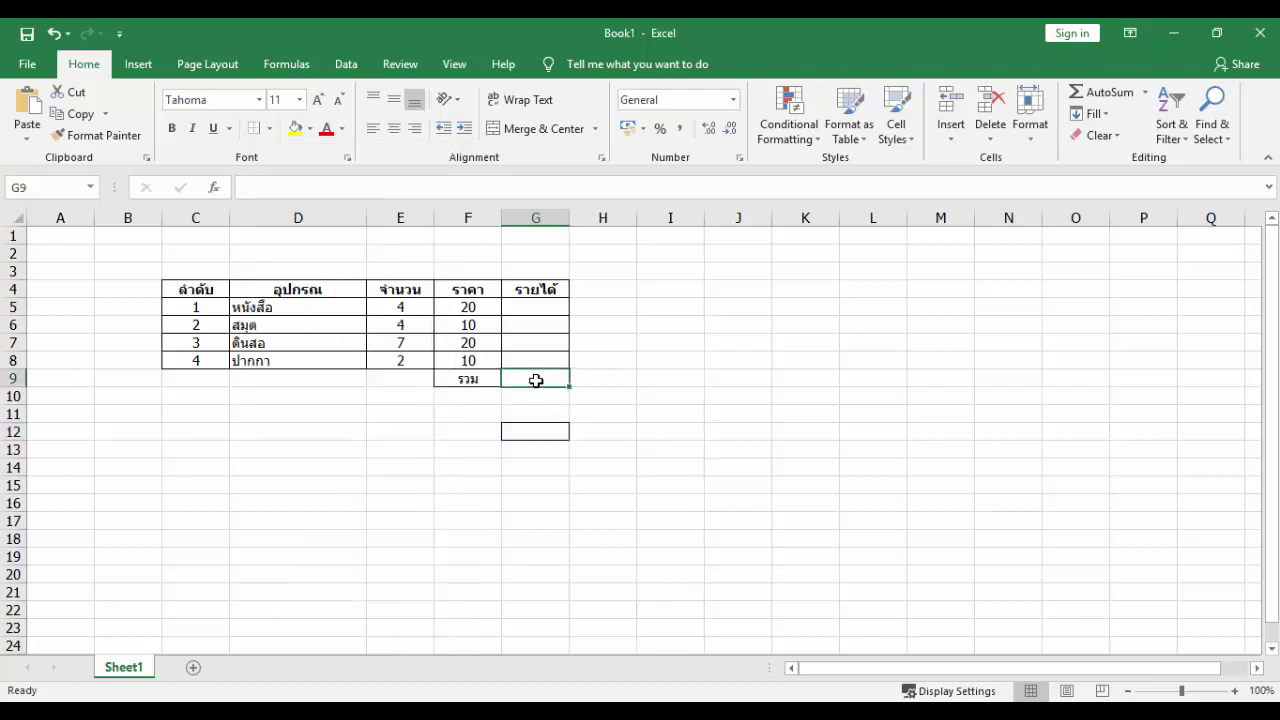
click(461, 252)
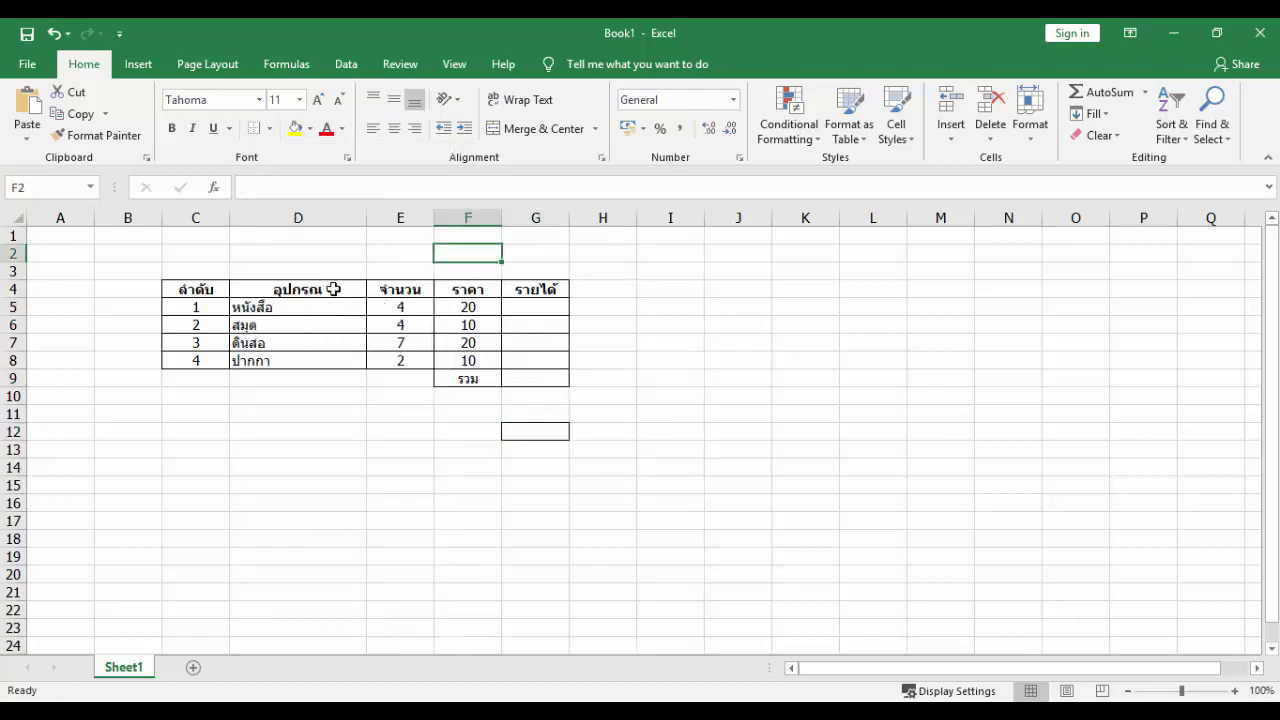
- Merge D3 and D4 into one centred header cell
drag(314, 270, 314, 289)
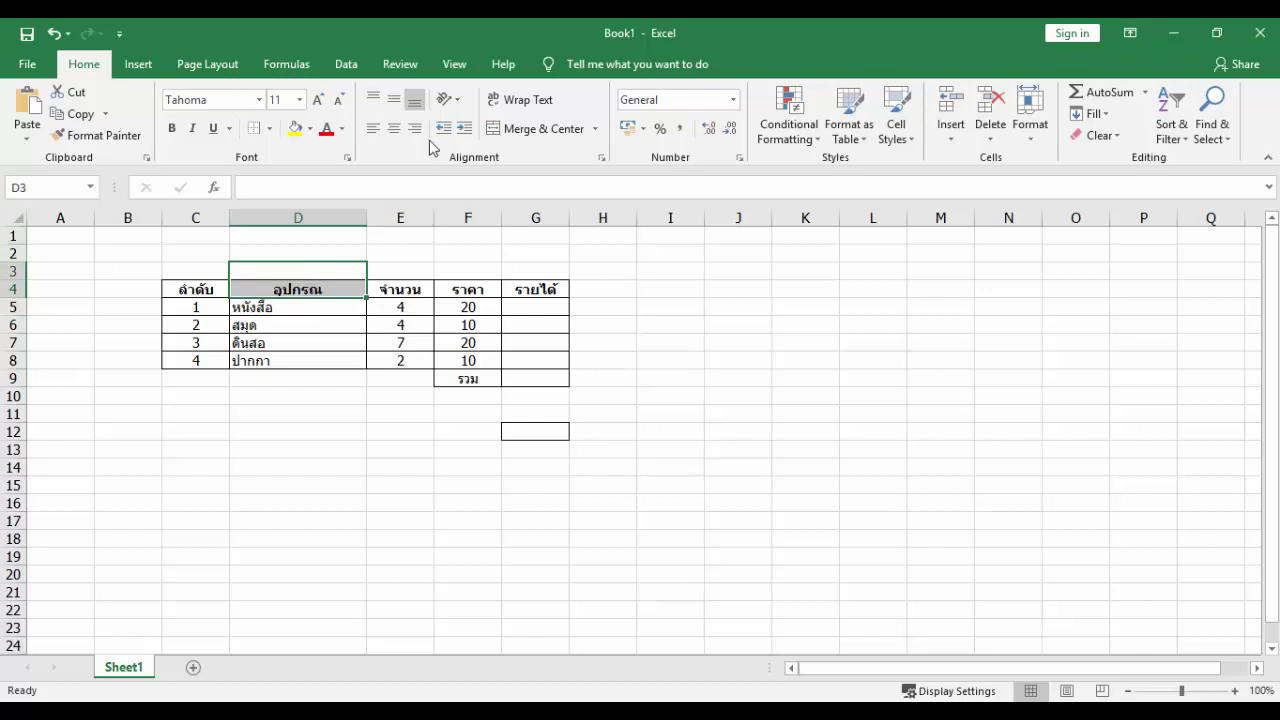
click(493, 130)
click(323, 436)
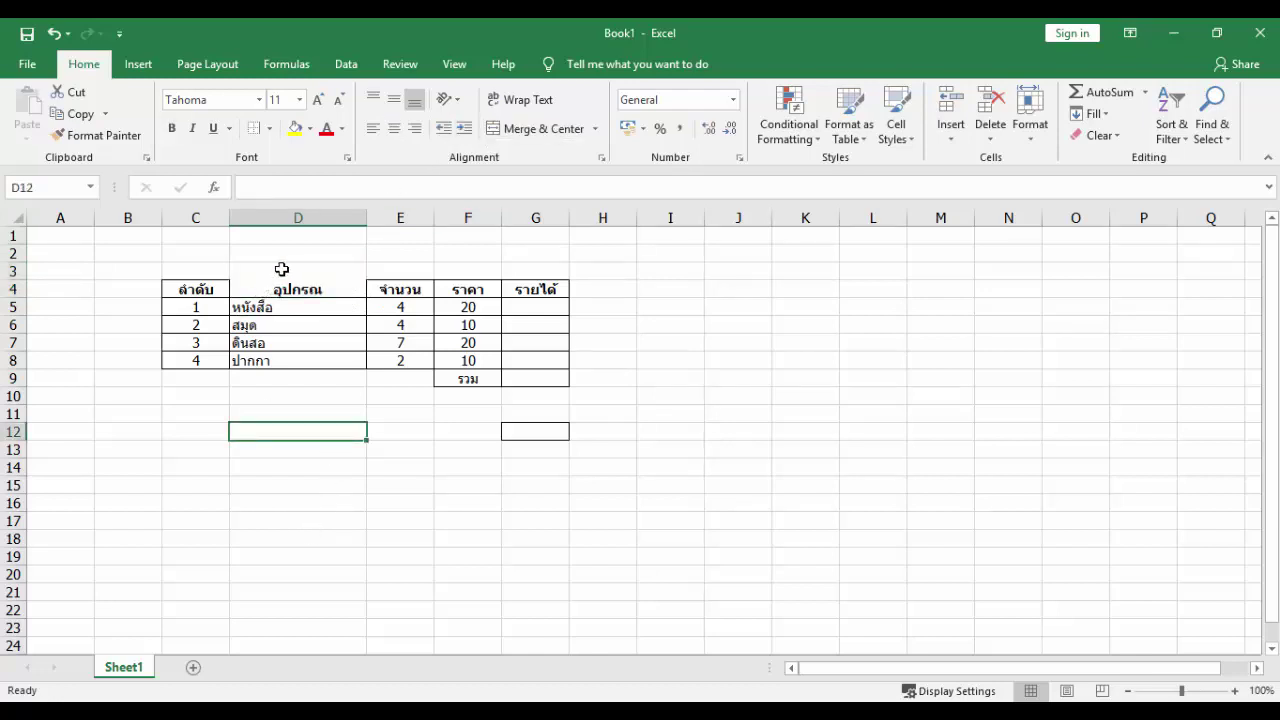
click(282, 272)
click(289, 414)
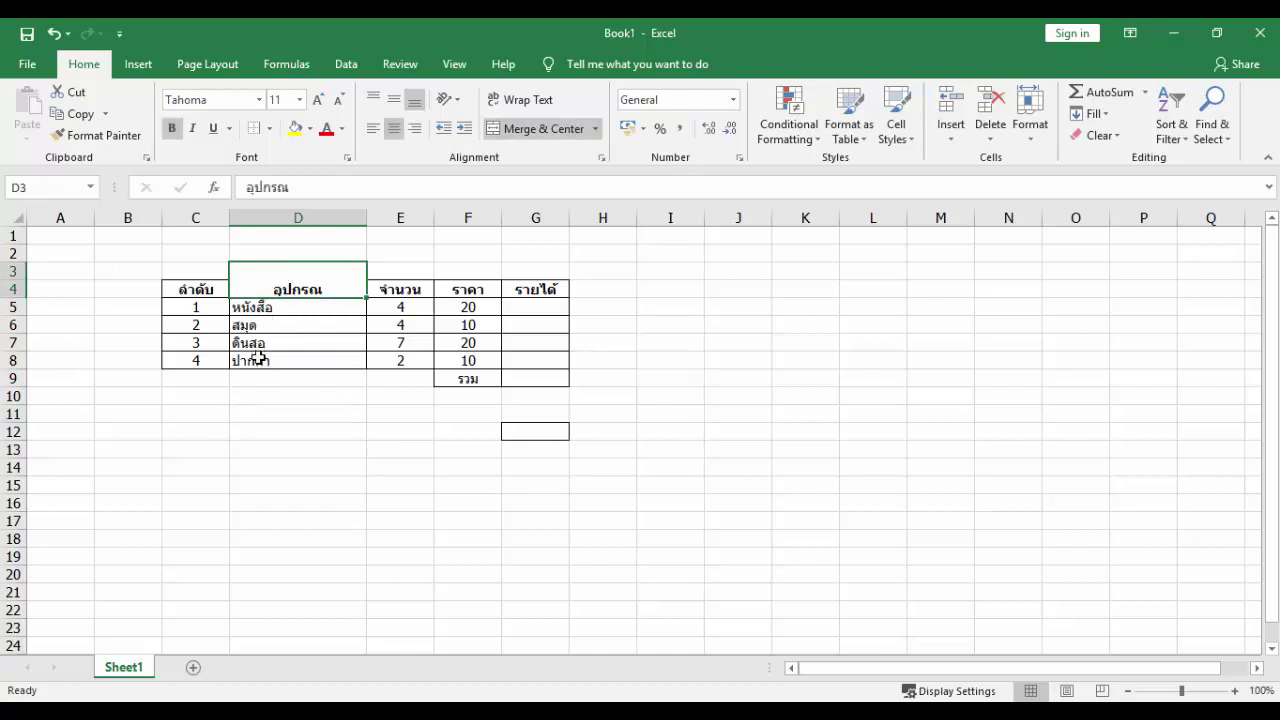
click(294, 462)
click(308, 277)
- Add a top border, then an outline on all sides, to the merged D3 cell
click(269, 128)
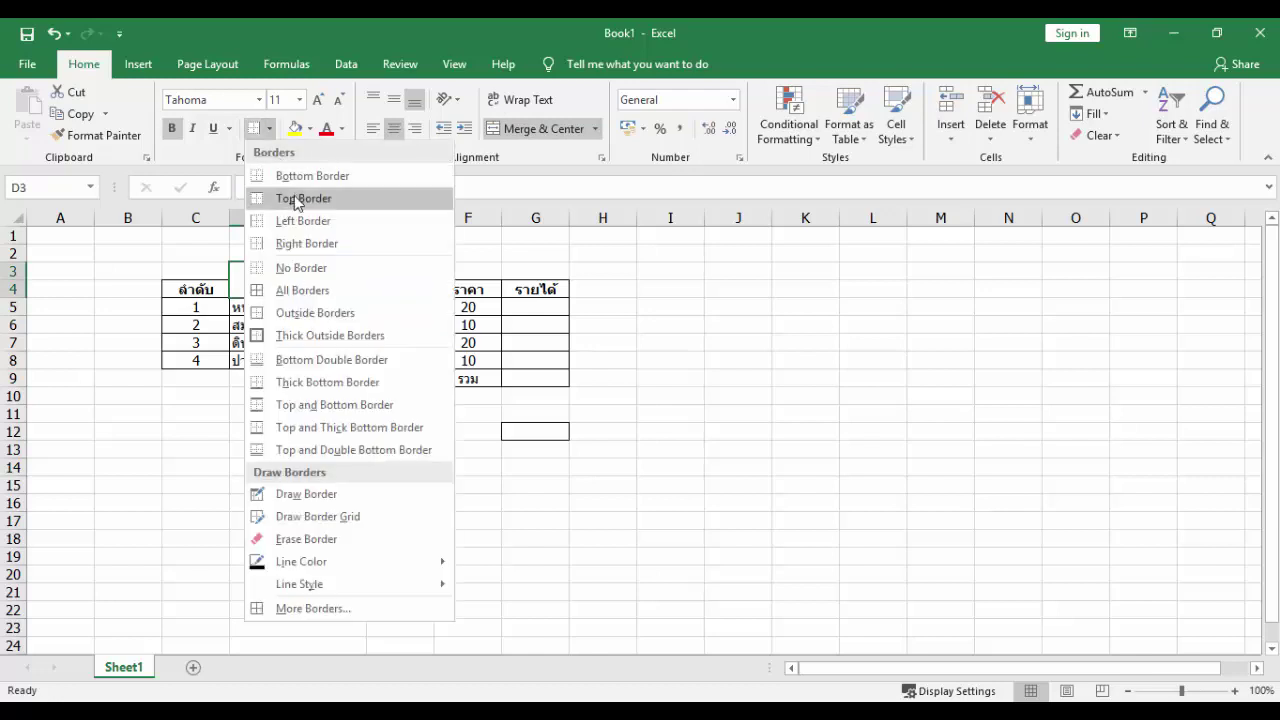
click(300, 198)
click(300, 465)
click(296, 272)
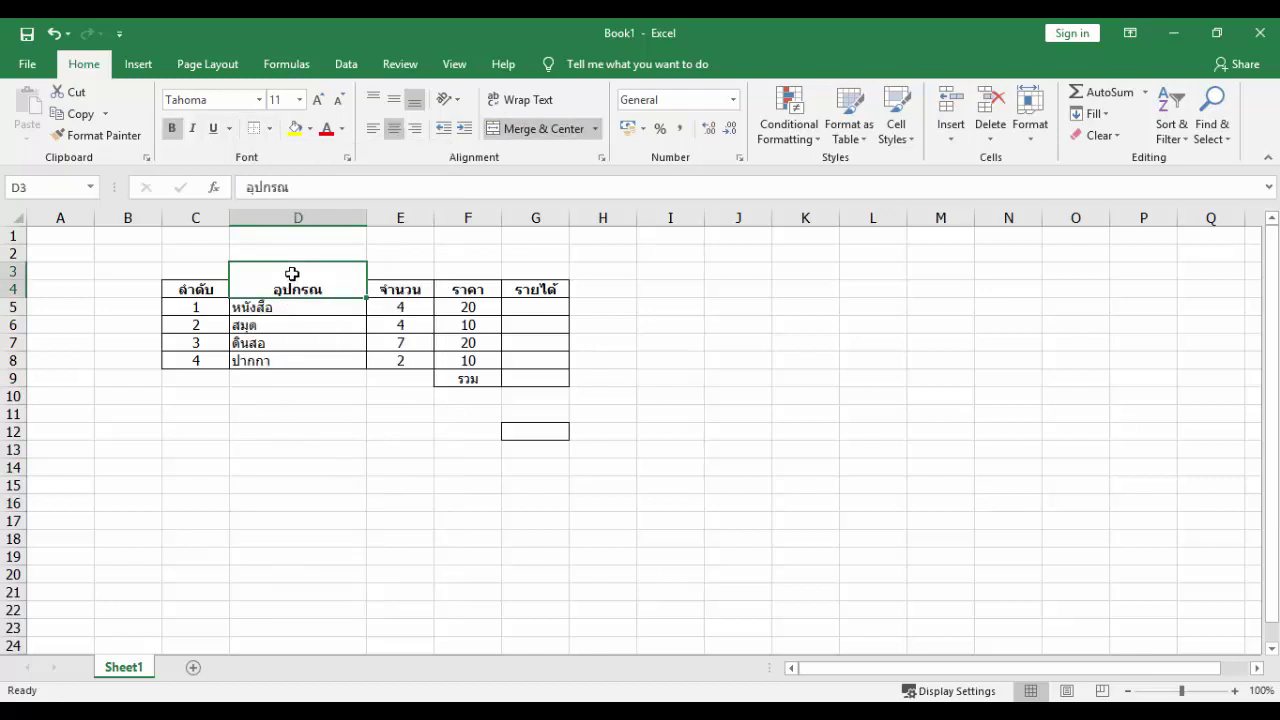
click(269, 128)
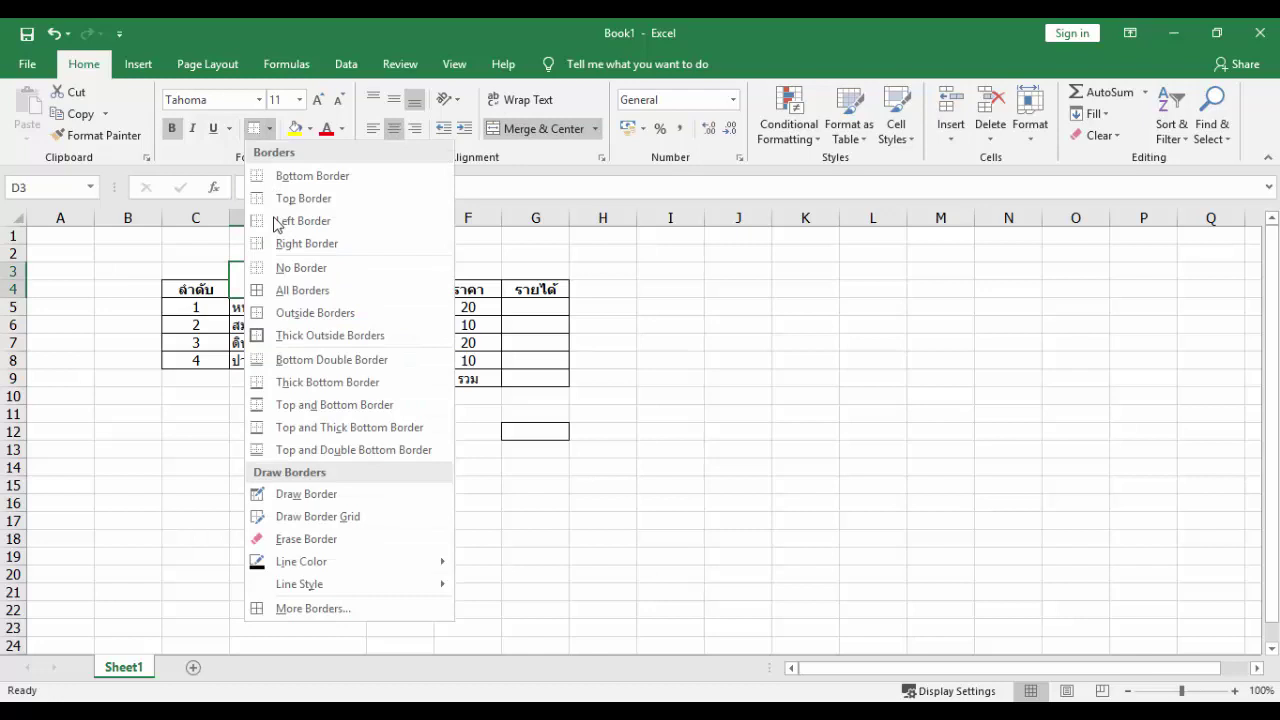
click(300, 311)
click(300, 466)
click(296, 280)
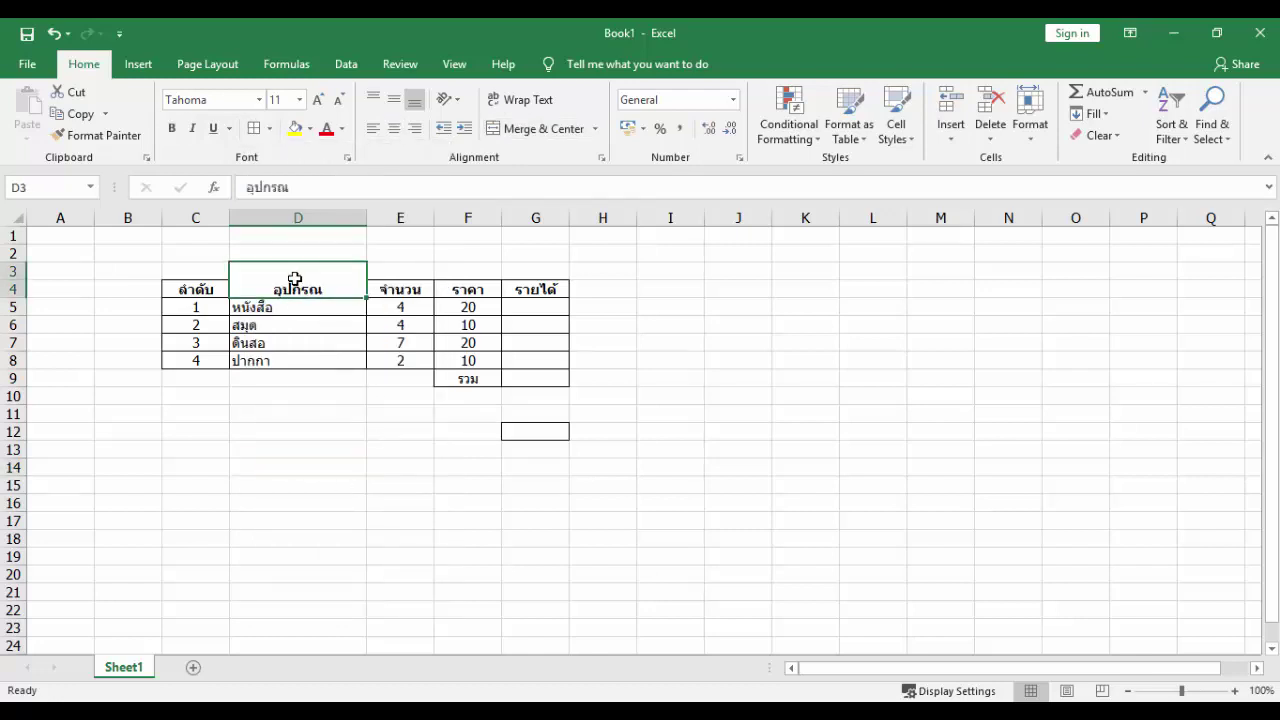
- Unmerge the header cell and cut the word อุปกรณ out of D3
click(518, 129)
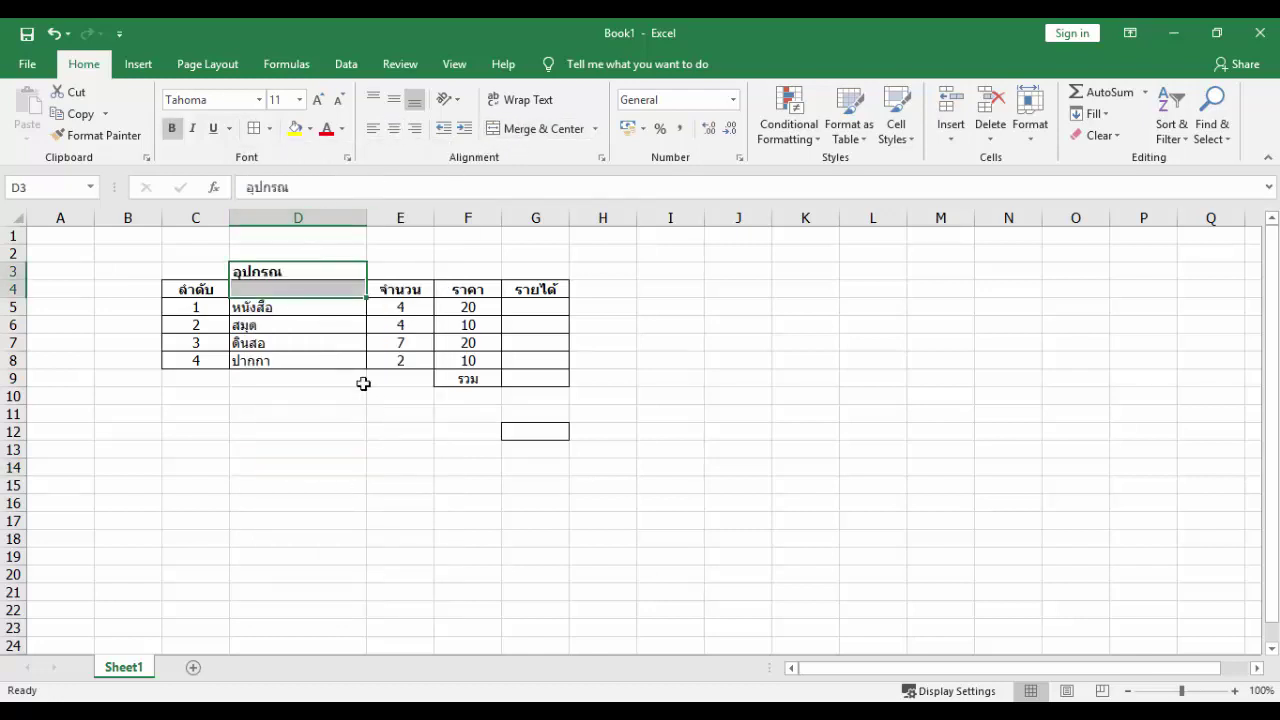
click(314, 277)
double_click(268, 271)
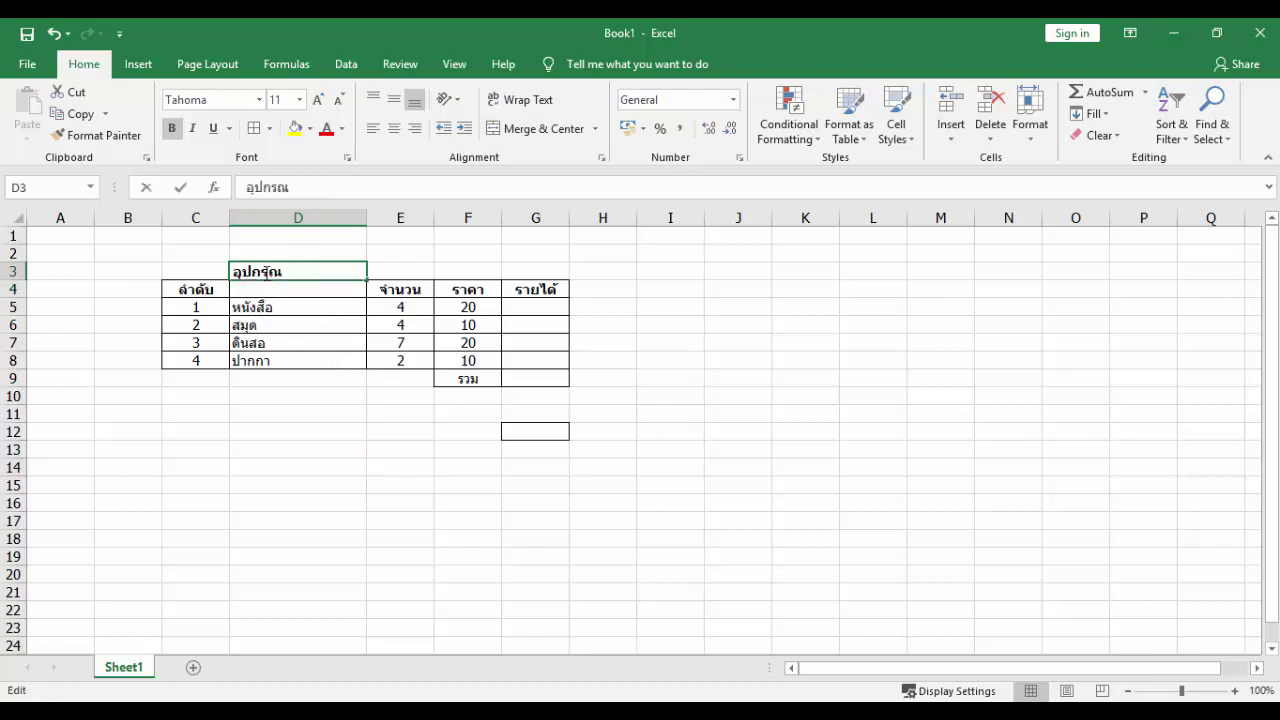
double_click(268, 271)
click(282, 271)
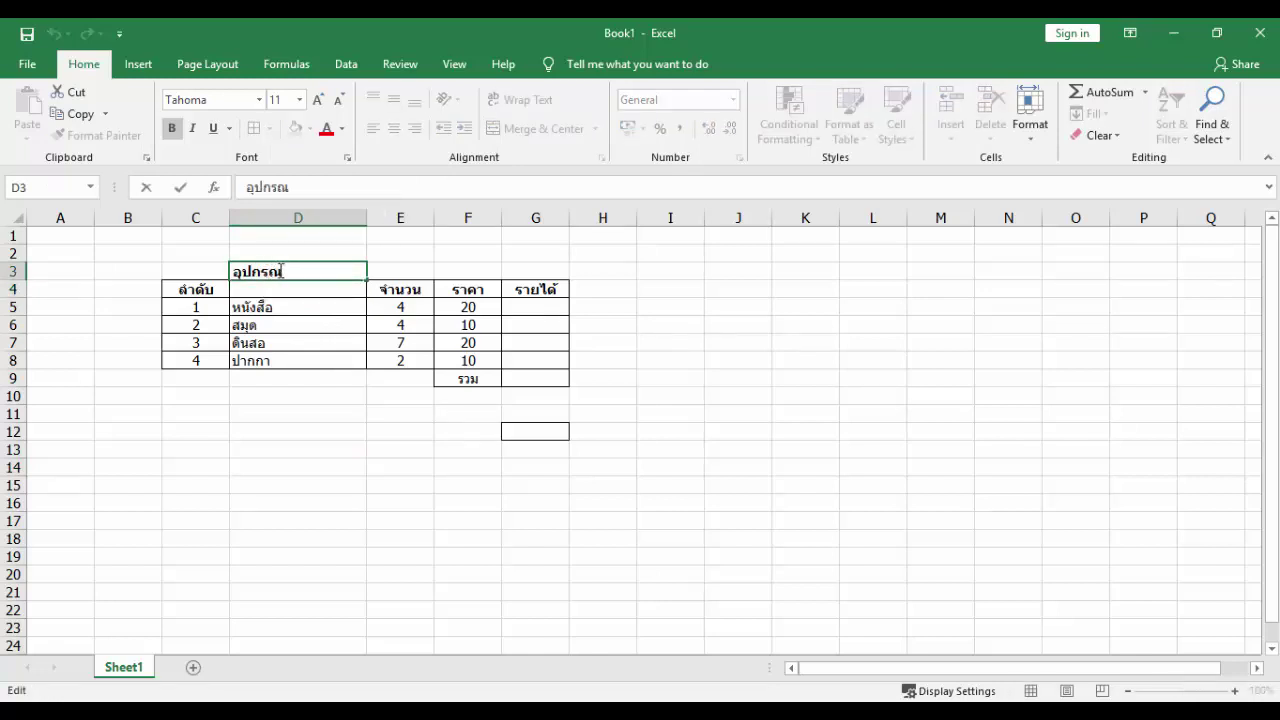
drag(281, 271, 217, 271)
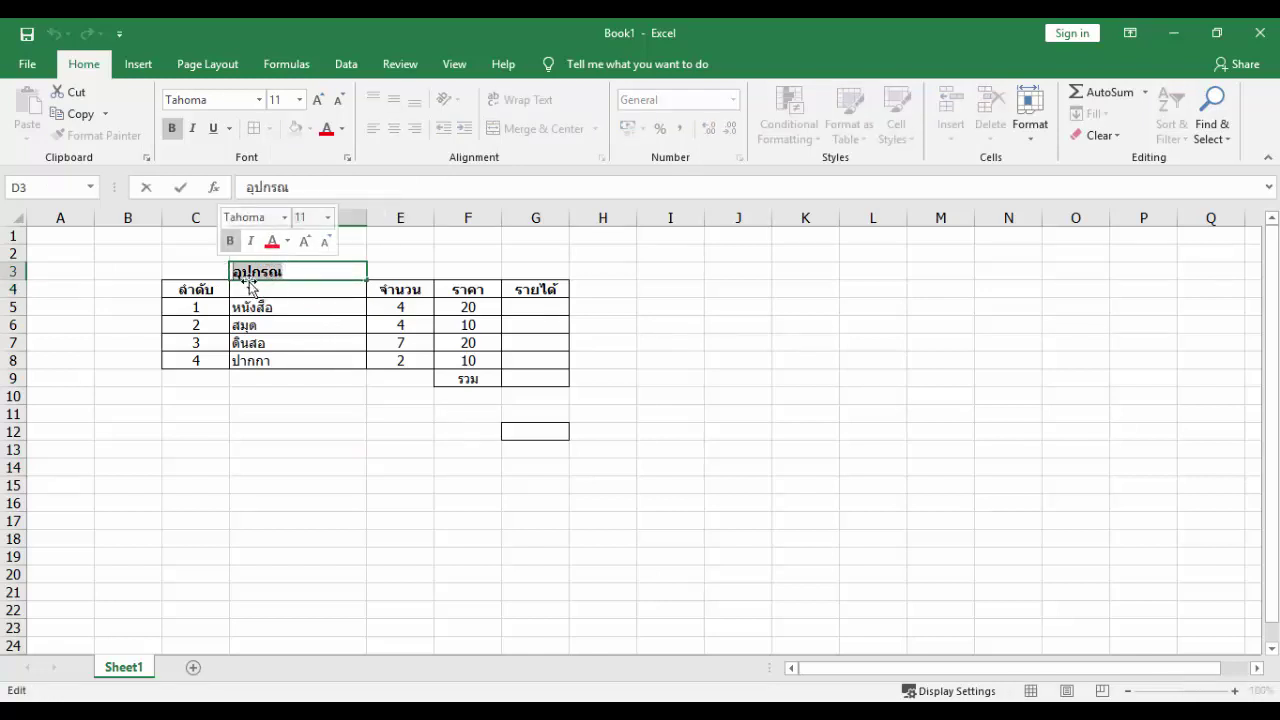
key(ctrl+x)
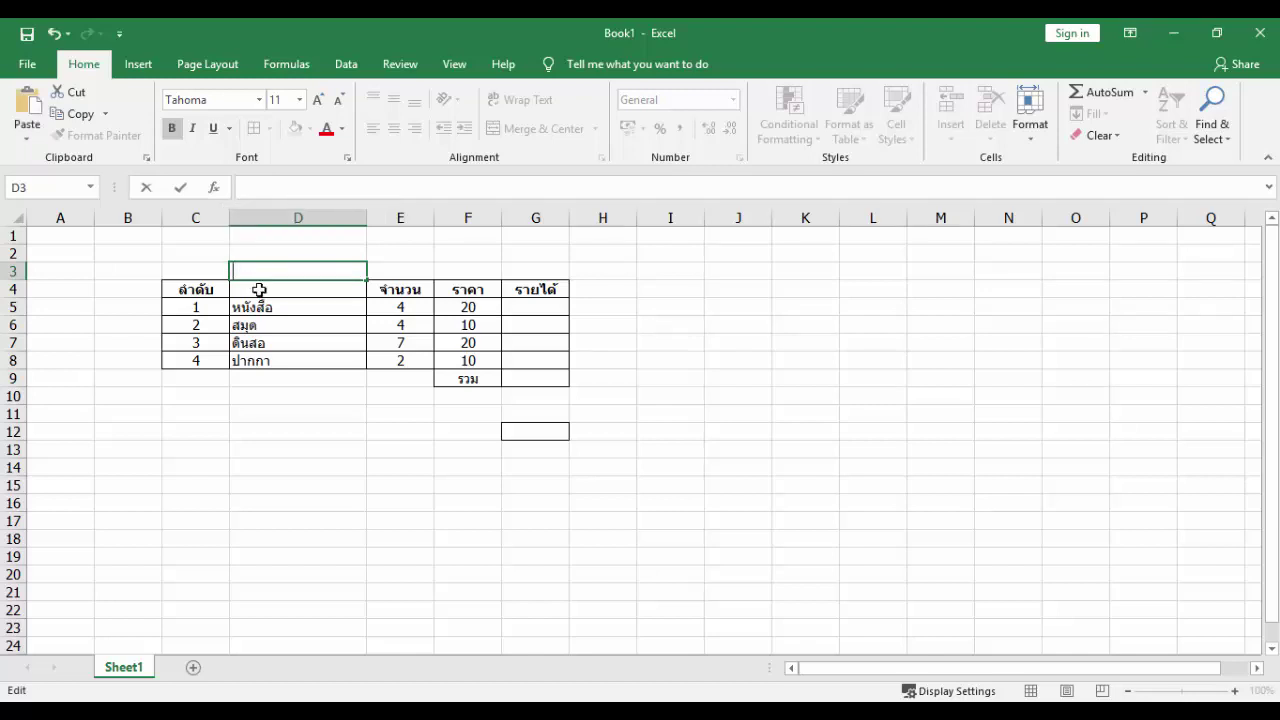
- Enter อุปกรณ in D4 and centre it
click(256, 289)
text(อุปกรณ)
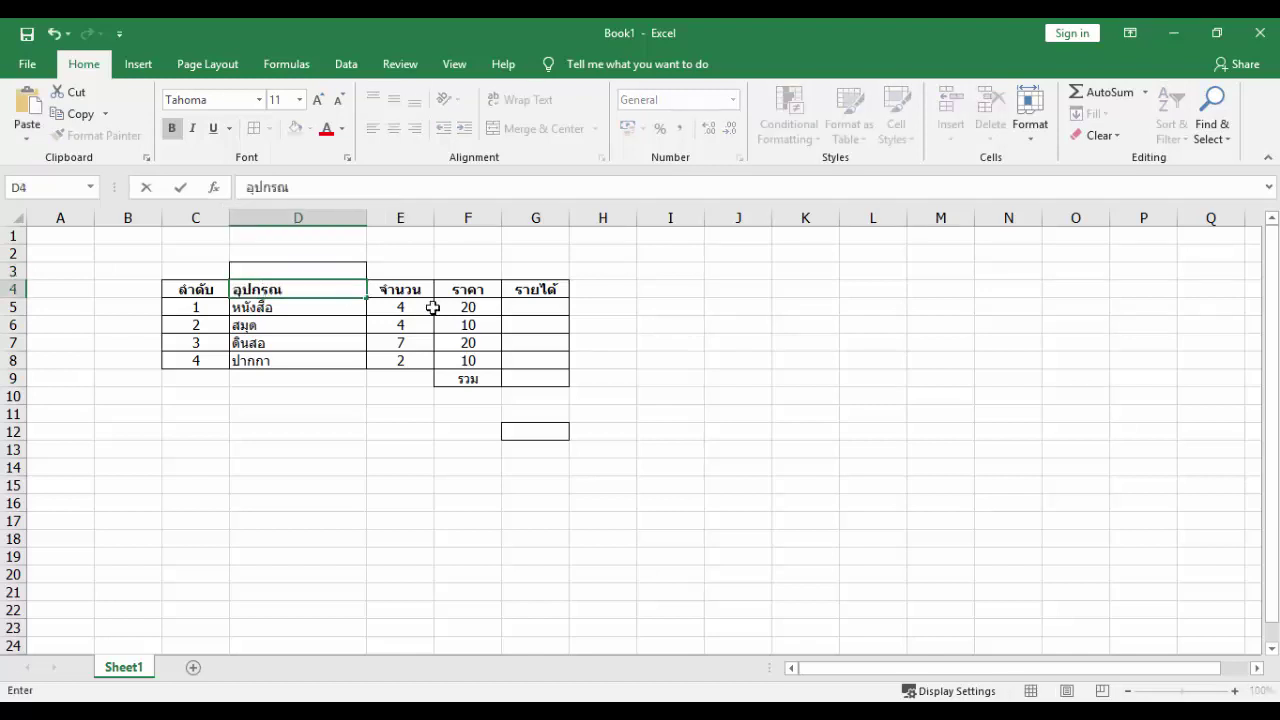
click(467, 431)
click(332, 295)
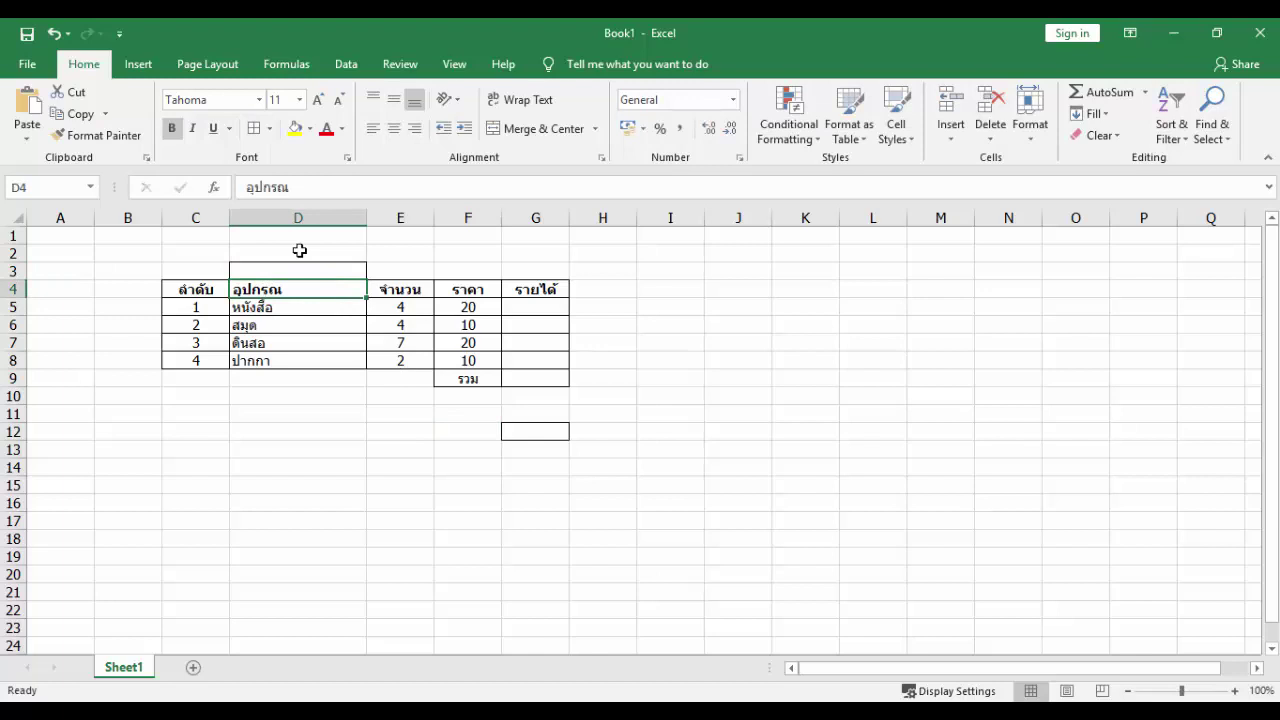
click(394, 128)
click(312, 264)
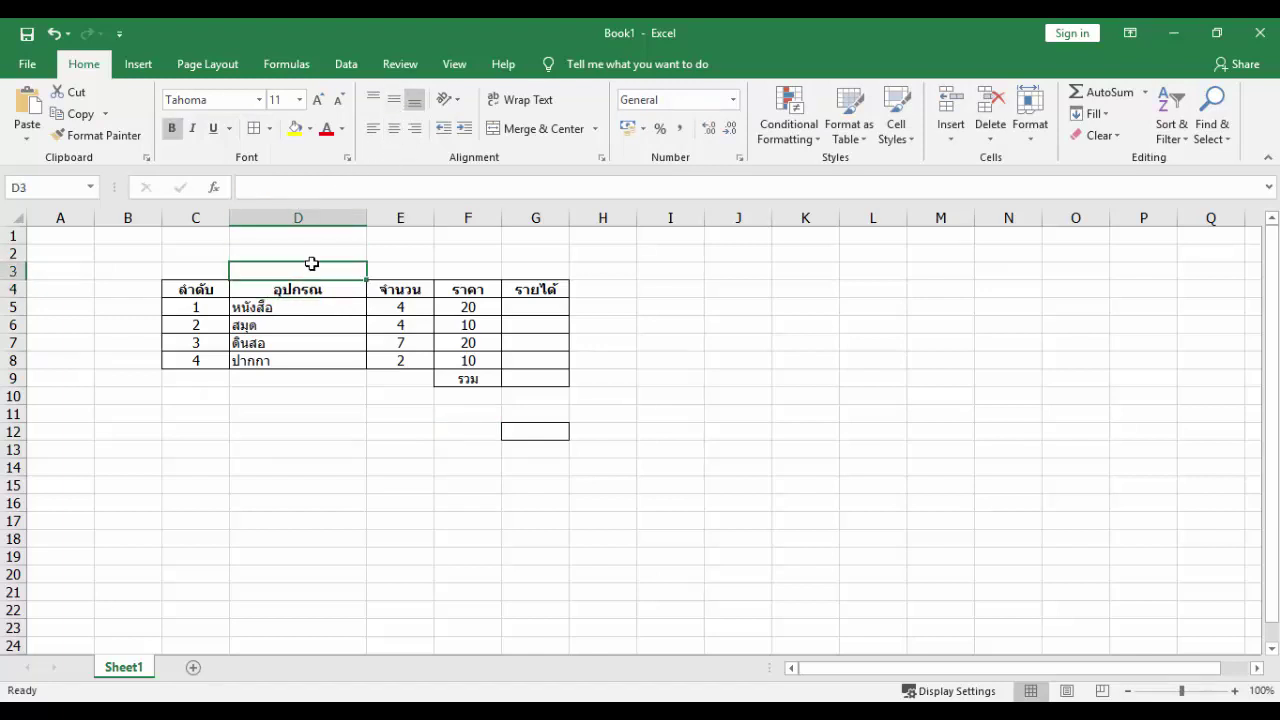
- Strip all leftover borders from the empty cell D3 with No Border
click(269, 128)
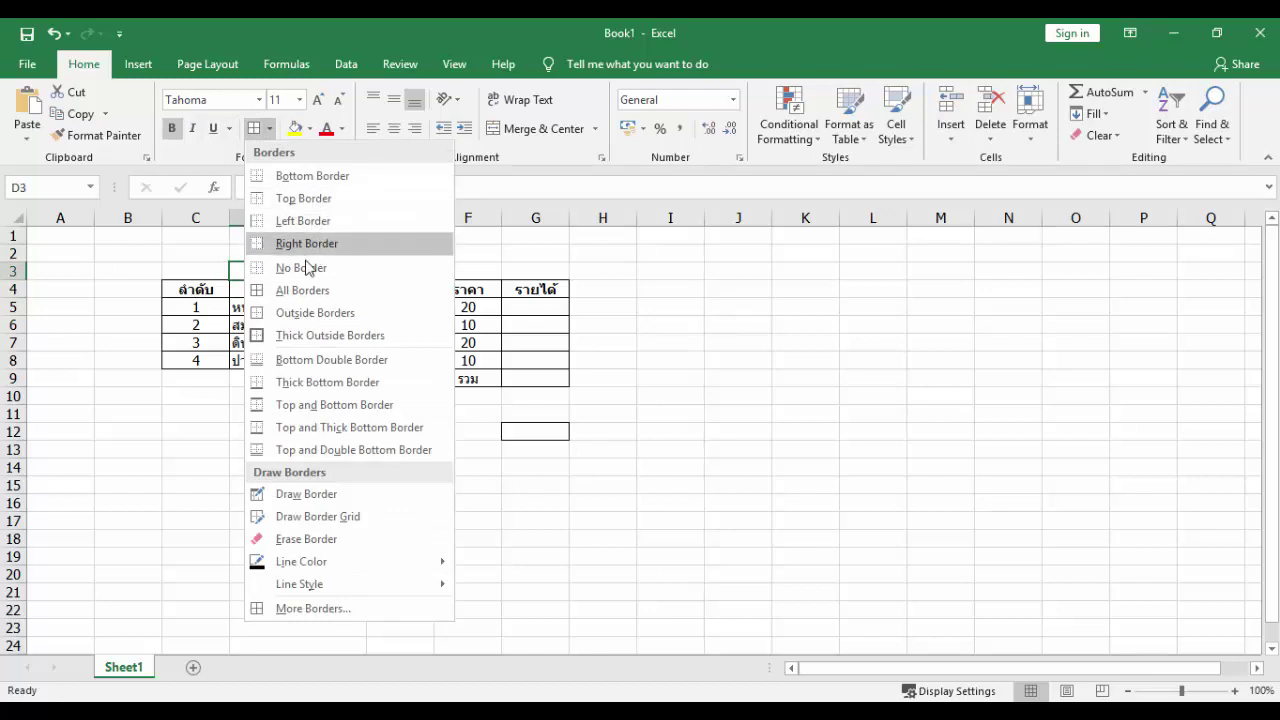
click(310, 198)
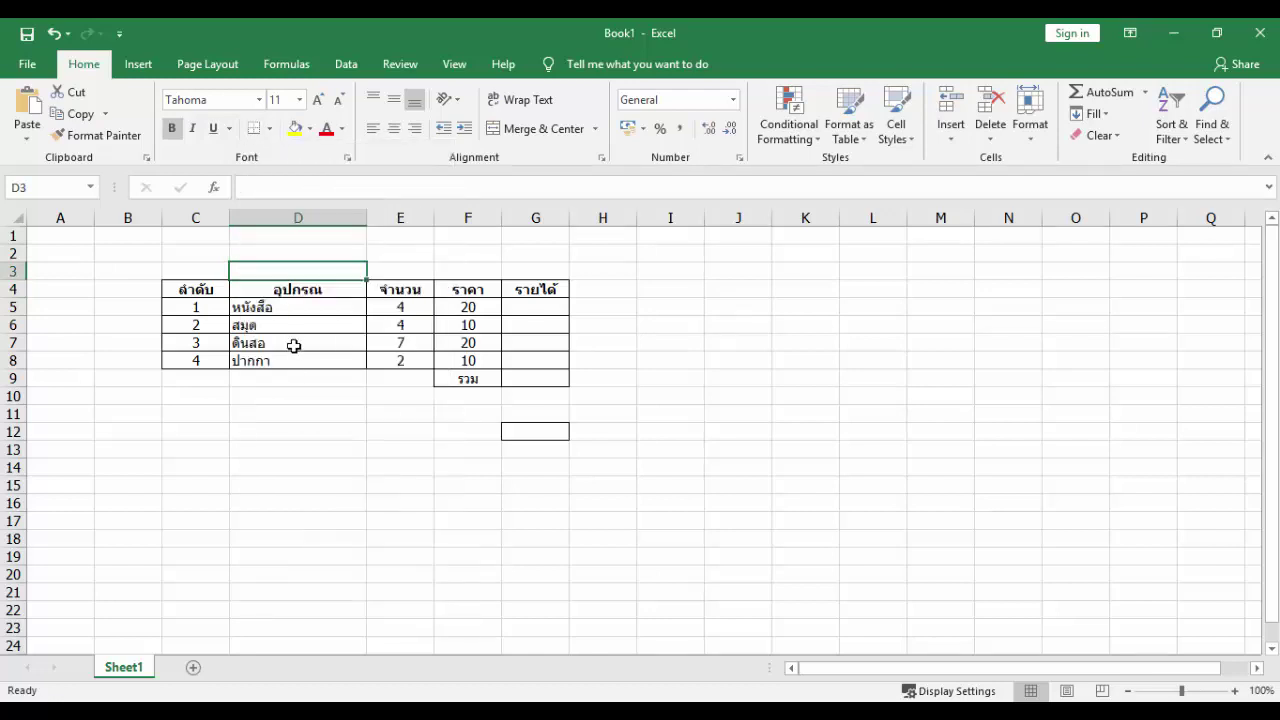
click(295, 360)
click(350, 500)
click(300, 272)
click(269, 128)
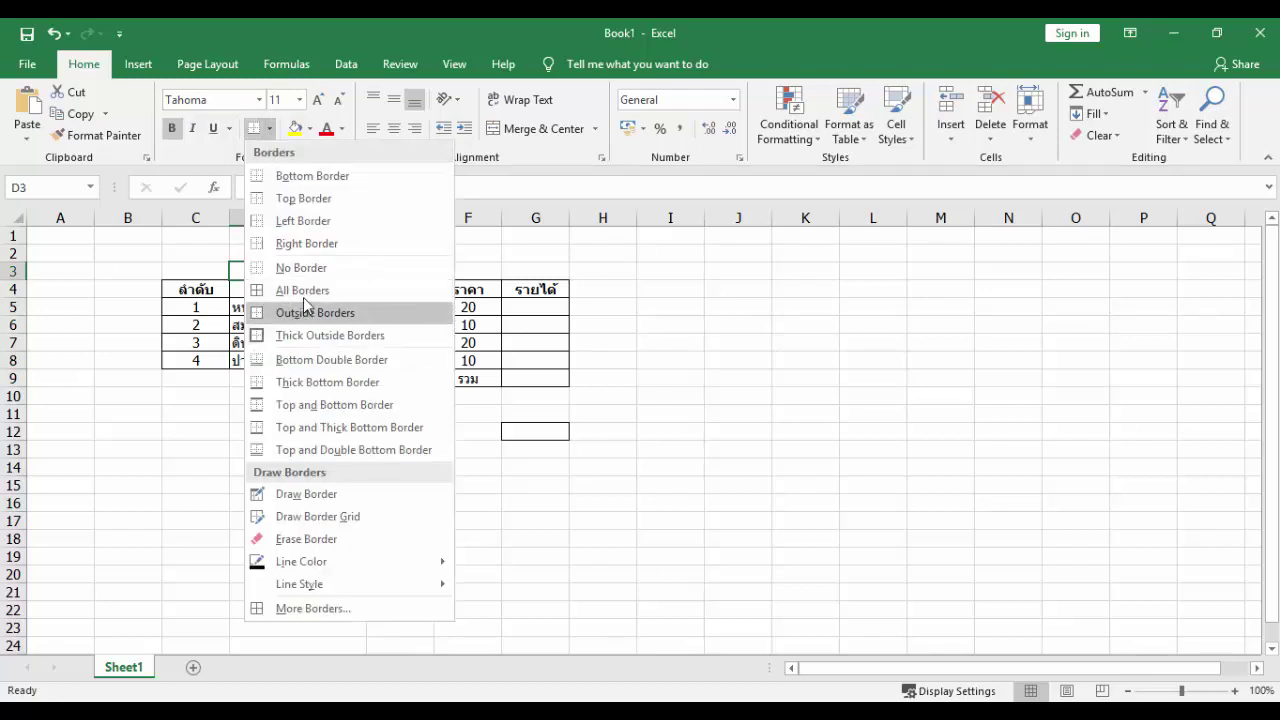
click(300, 267)
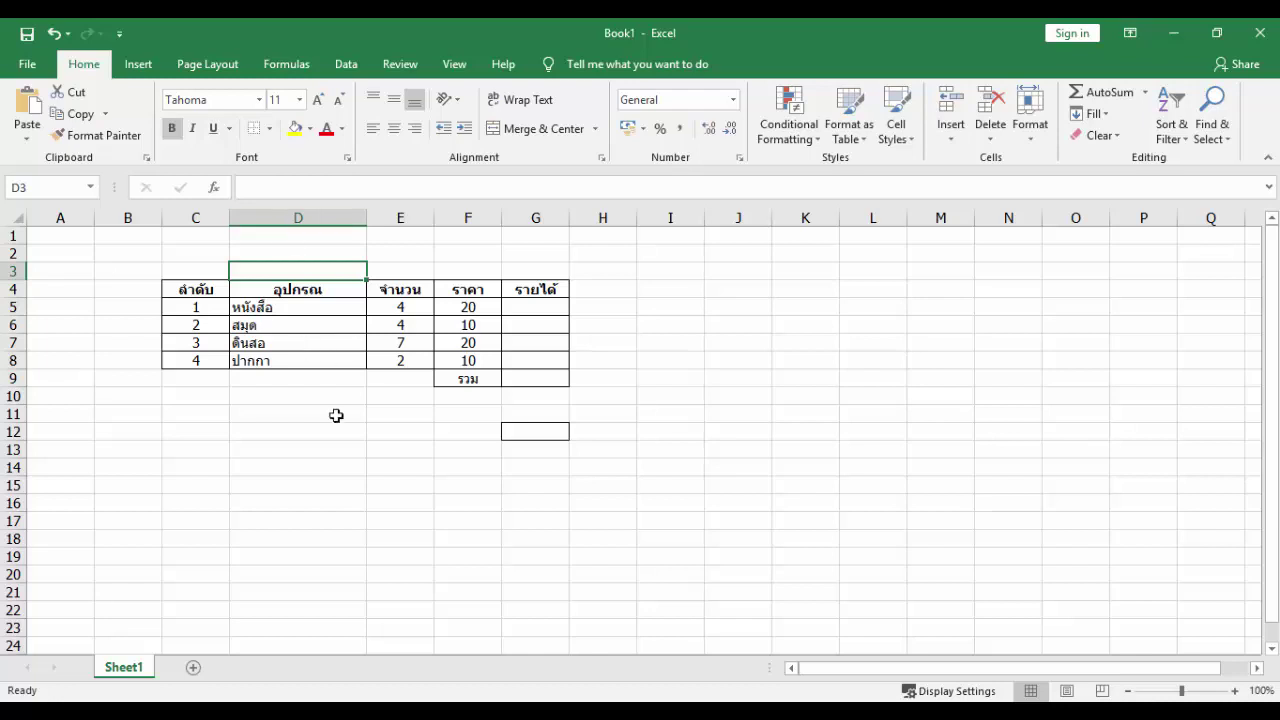
click(335, 414)
click(300, 268)
click(269, 128)
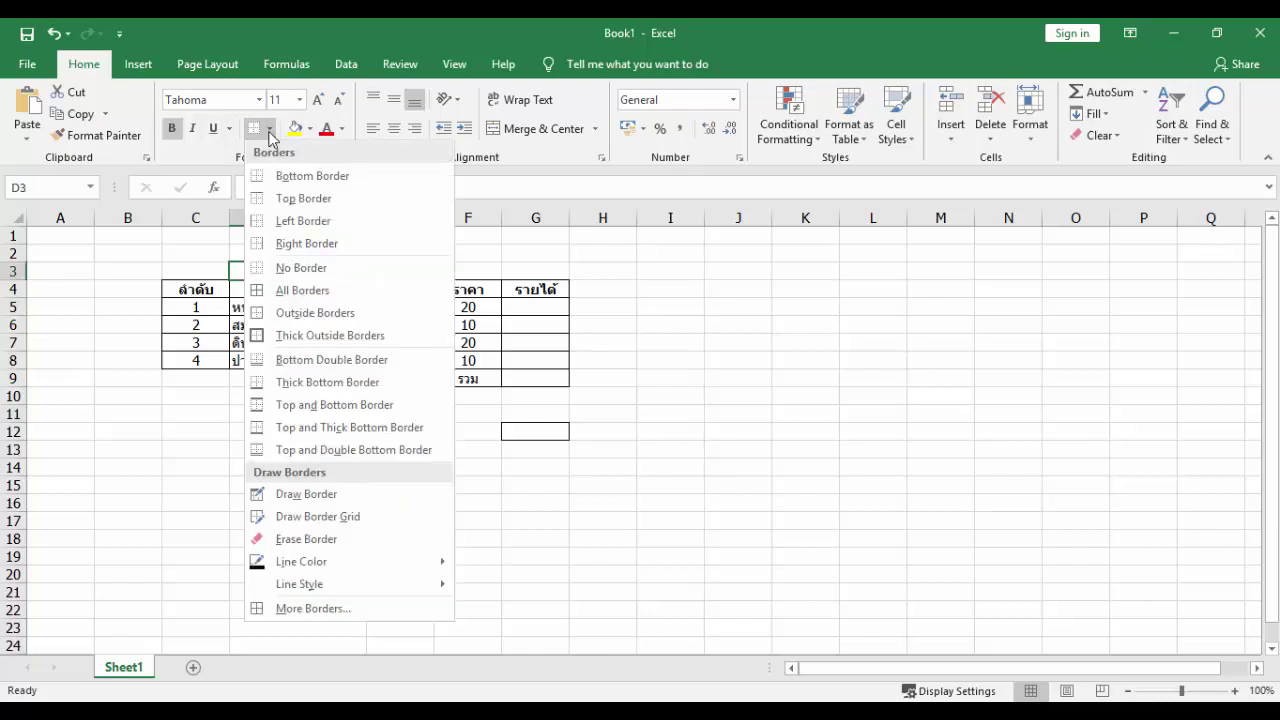
click(293, 198)
click(335, 515)
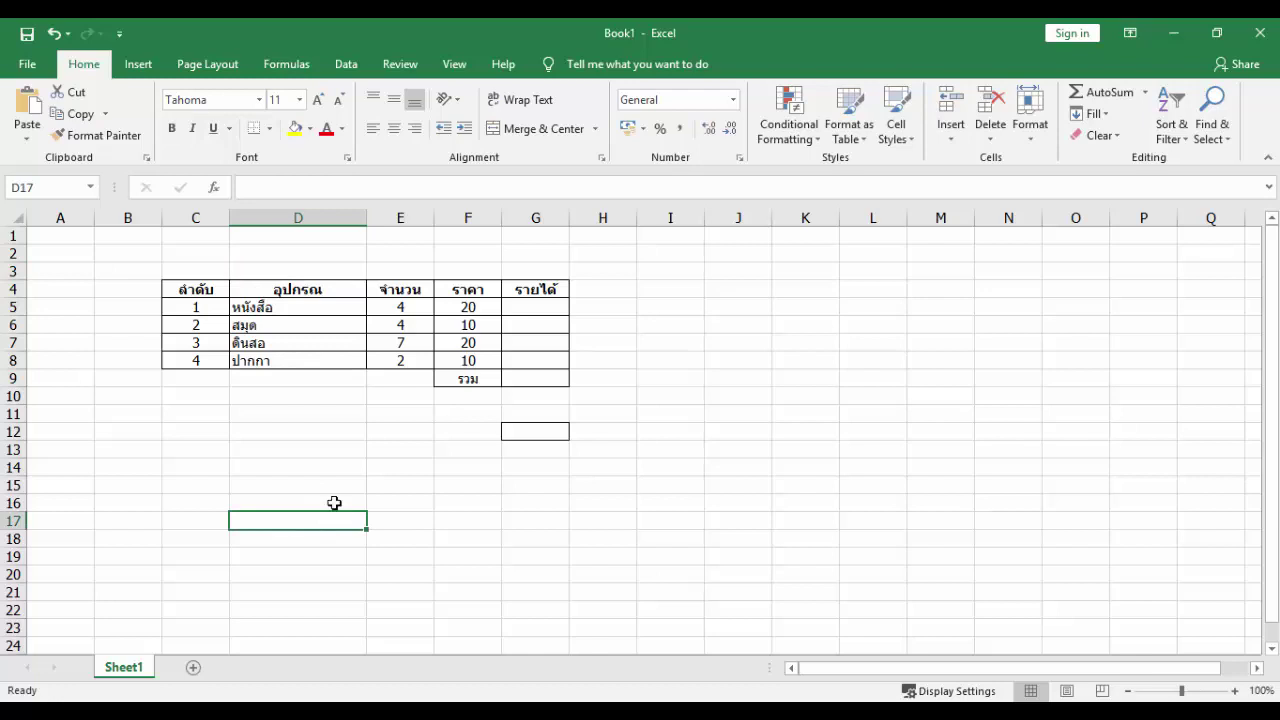
- Merge and centre D2:E2, then type the title ตารางรายได้ into it
drag(312, 253, 395, 258)
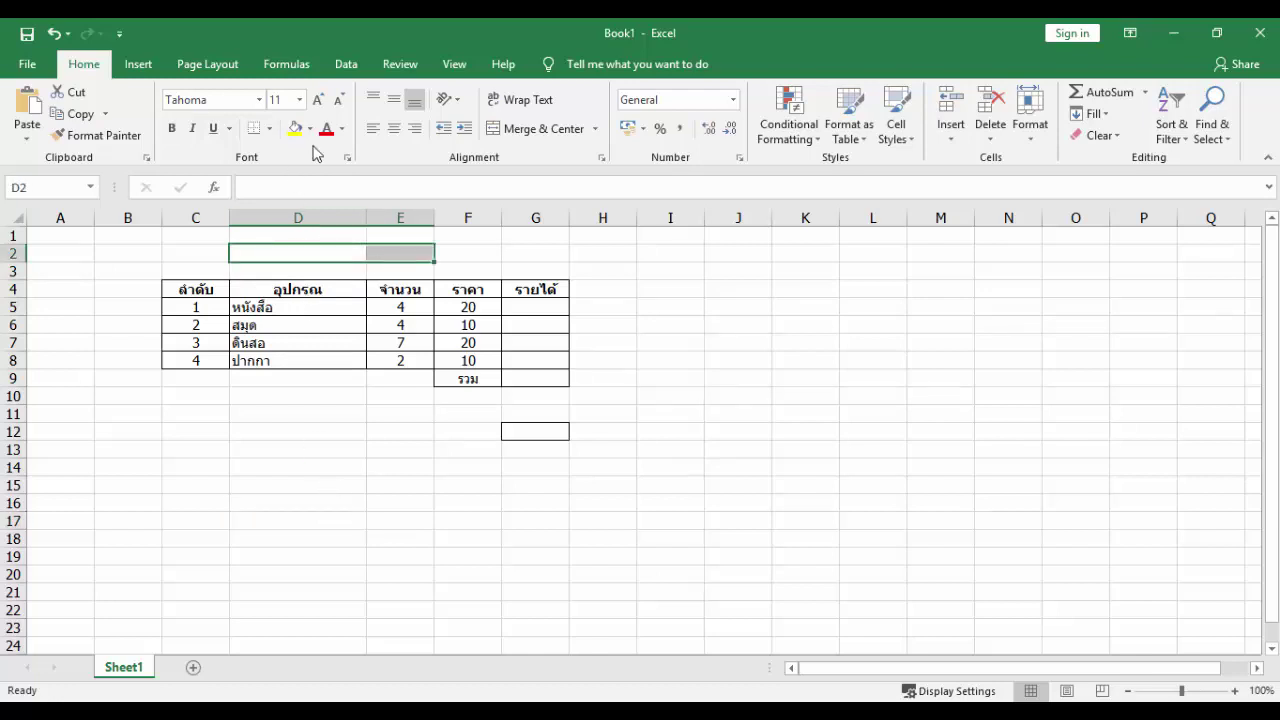
click(500, 138)
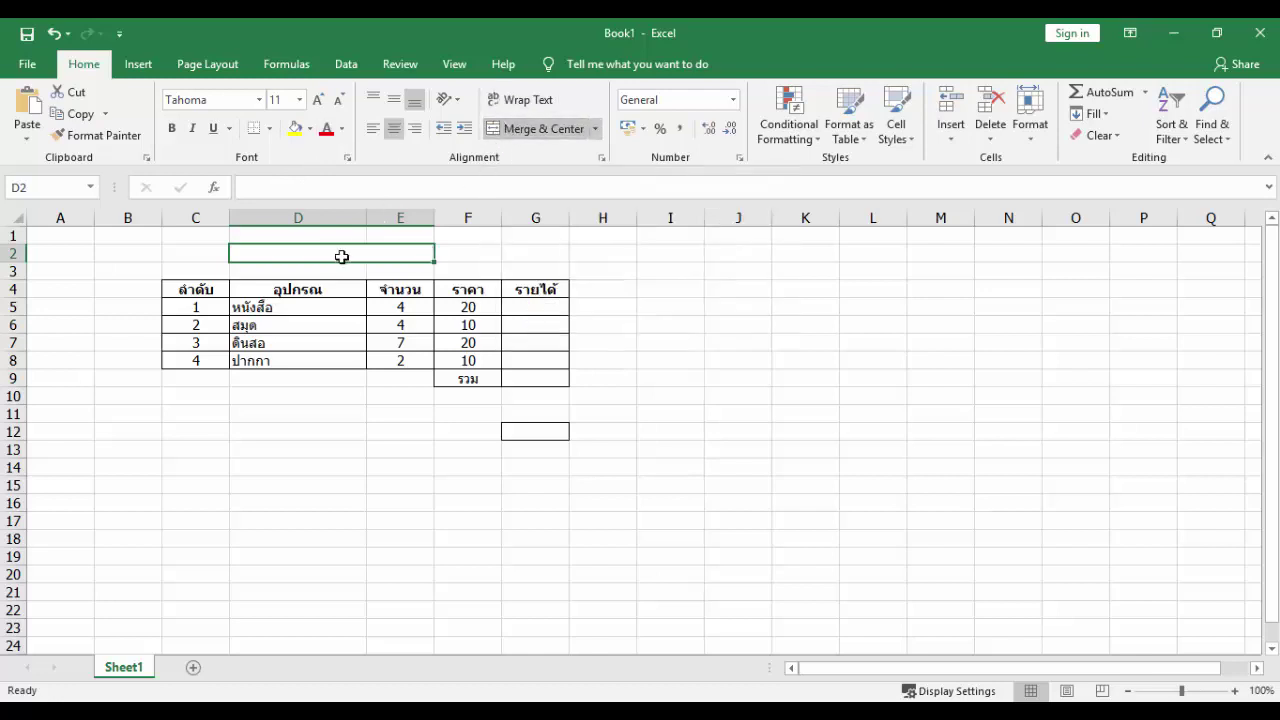
double_click(341, 257)
text(ตา)
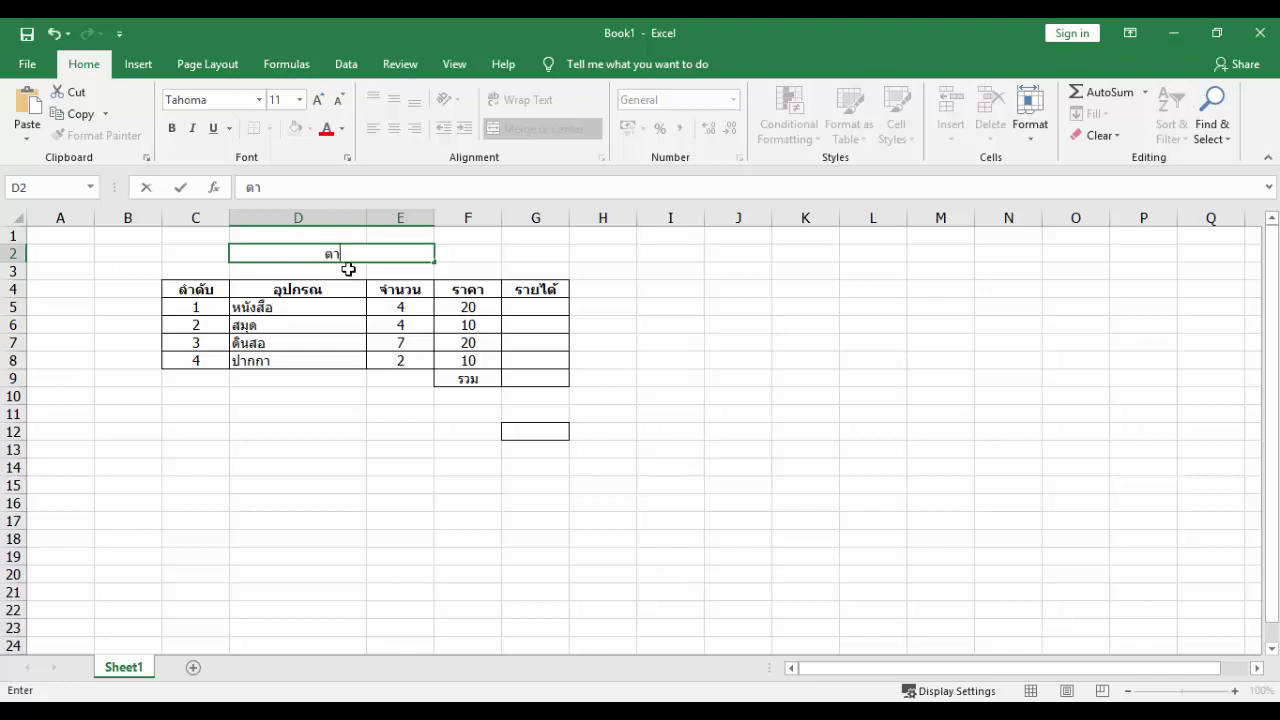
text(ราง)
text(ราย)
text(ได้)
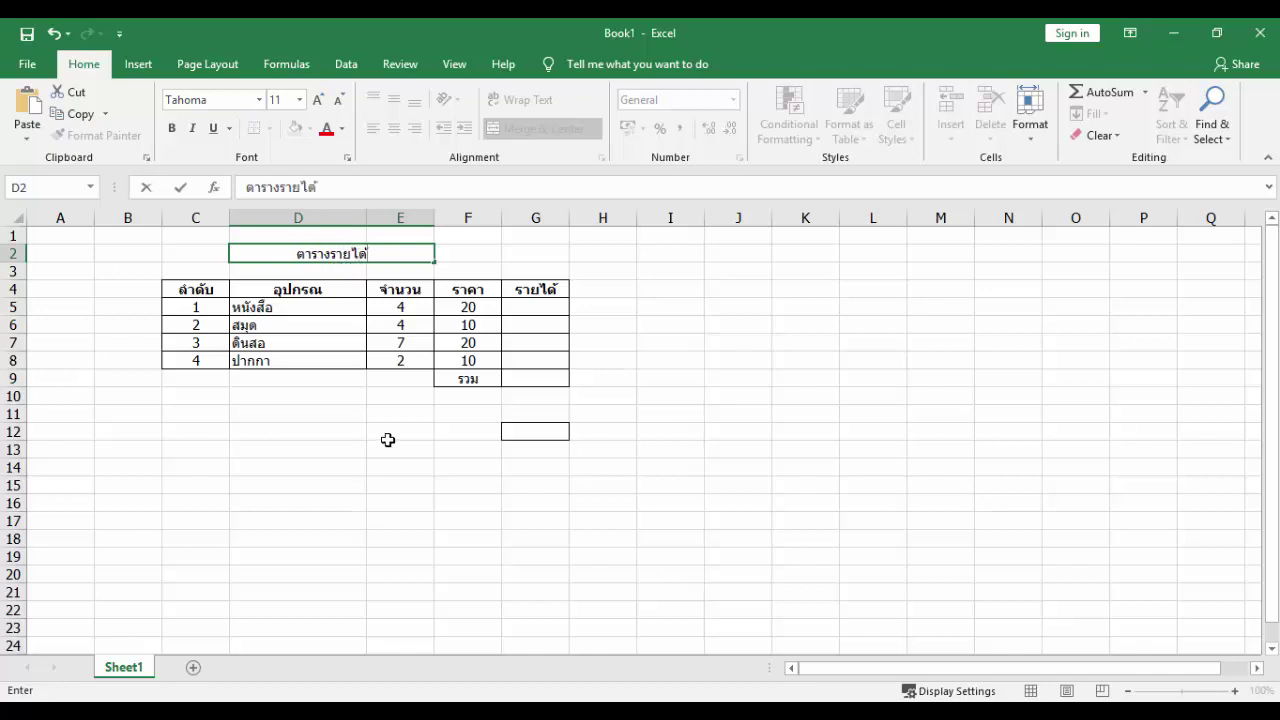
click(386, 440)
click(318, 252)
- Commit the ตารางรายได้ title and box merged D2:E2 with Thick Outside Borders
double_click(318, 252)
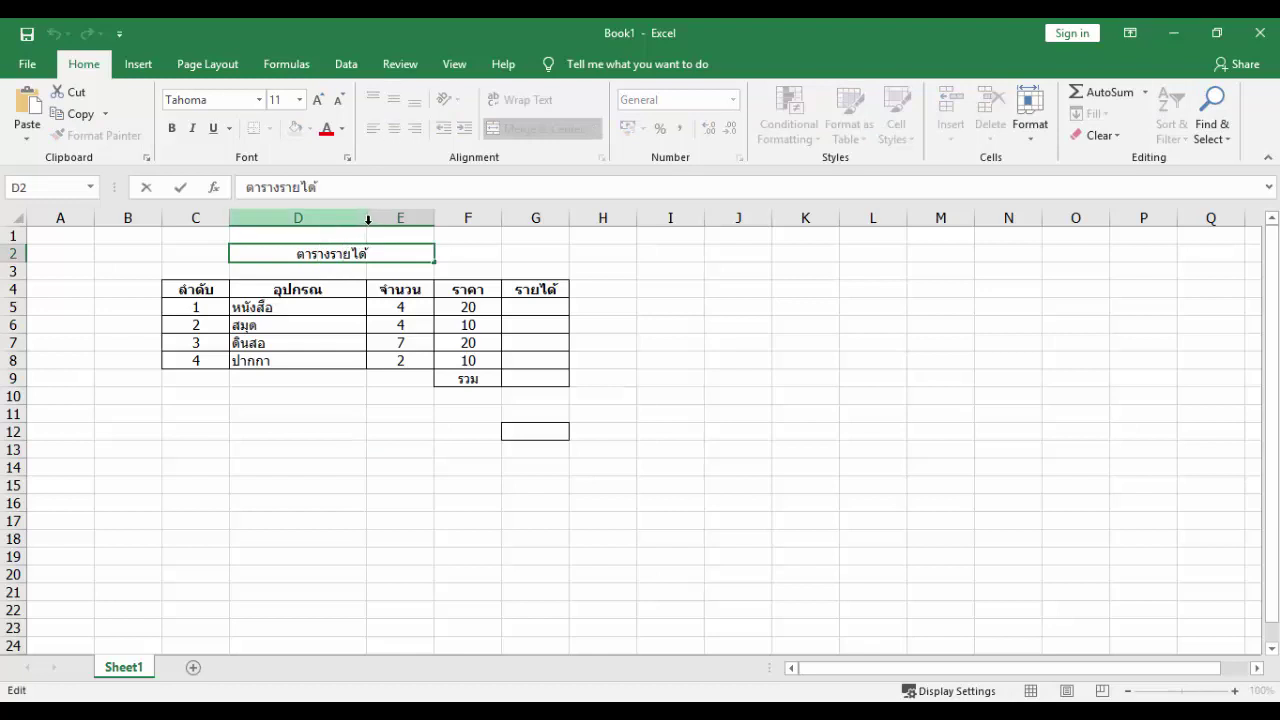
click(369, 218)
click(326, 446)
click(346, 252)
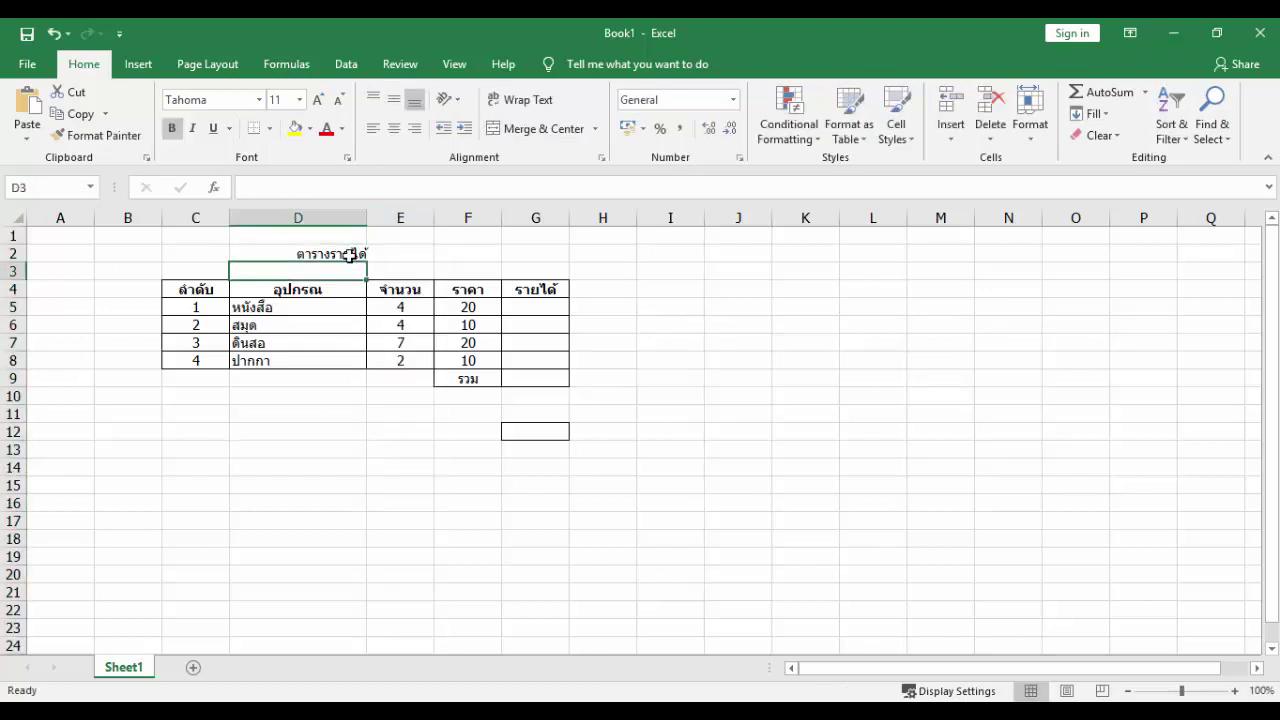
click(269, 128)
click(302, 290)
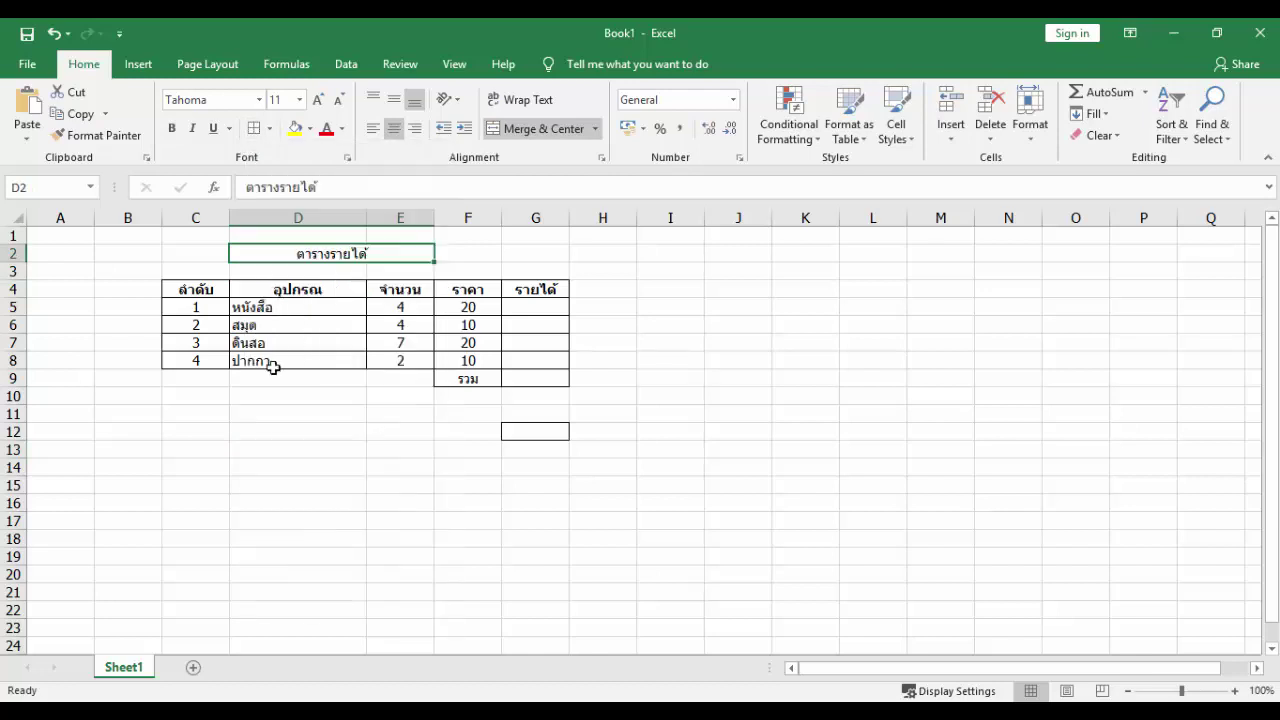
click(300, 520)
click(367, 258)
click(328, 500)
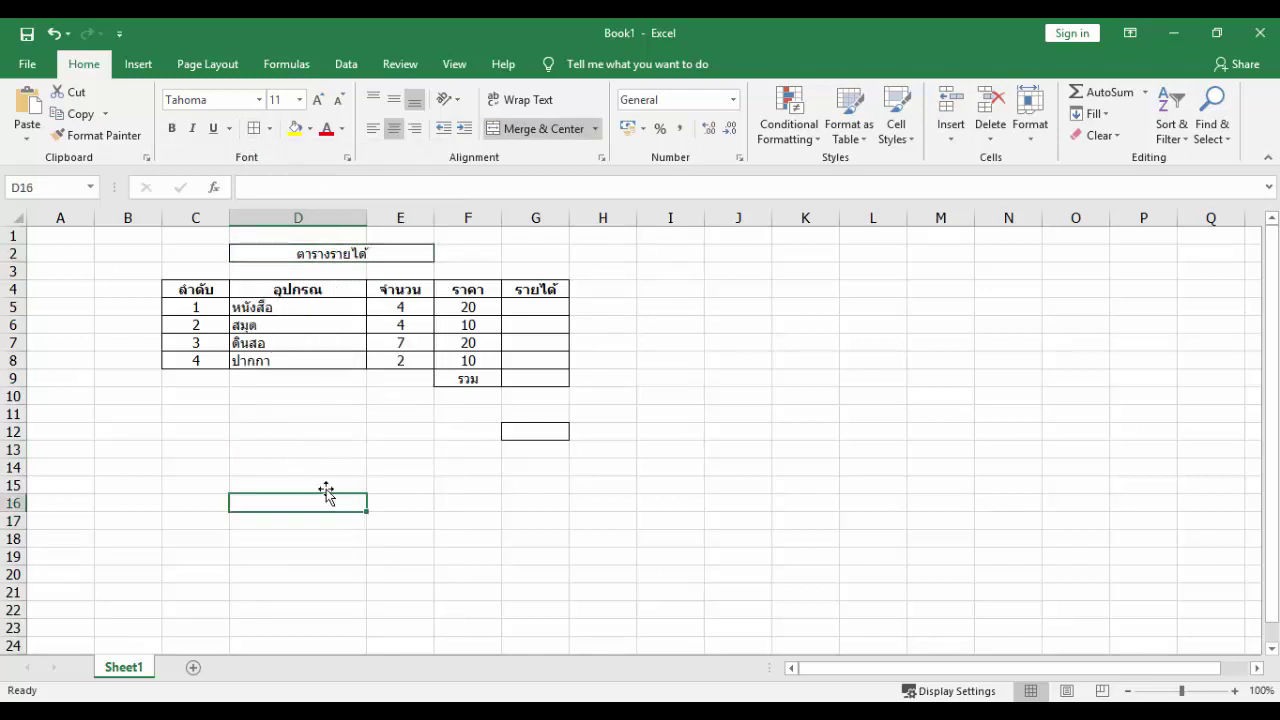
click(508, 504)
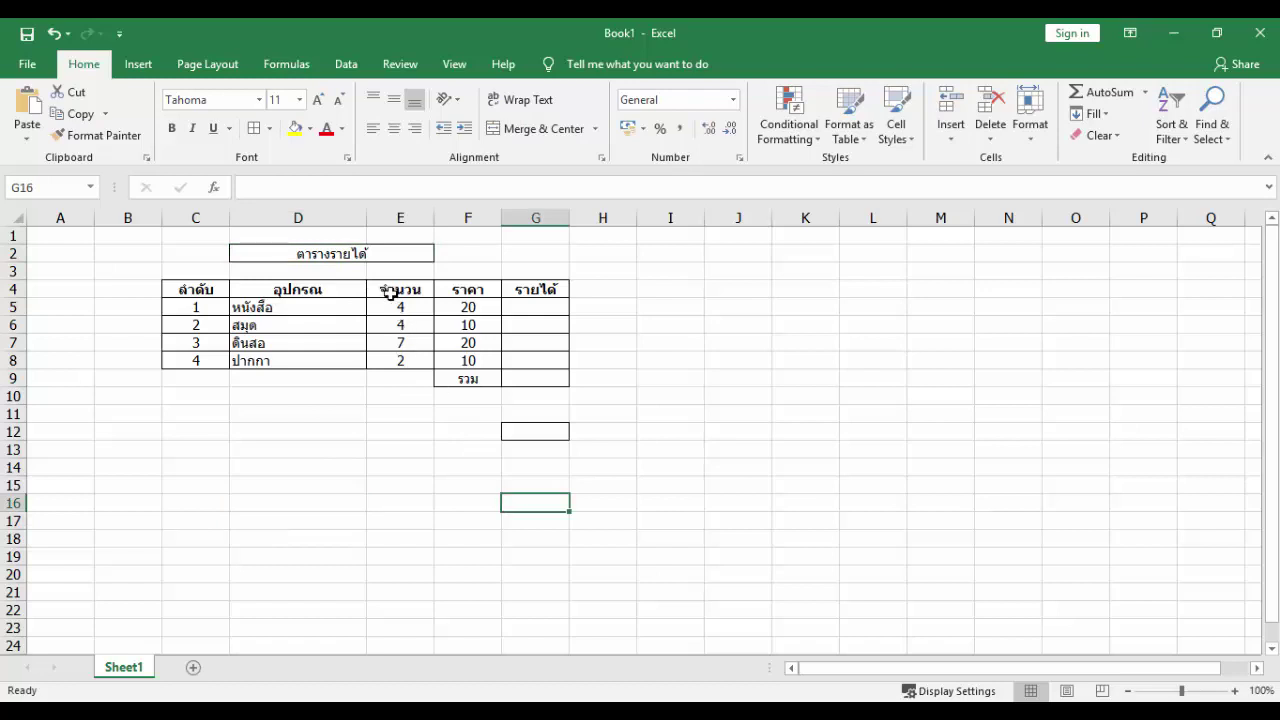
click(534, 449)
click(535, 435)
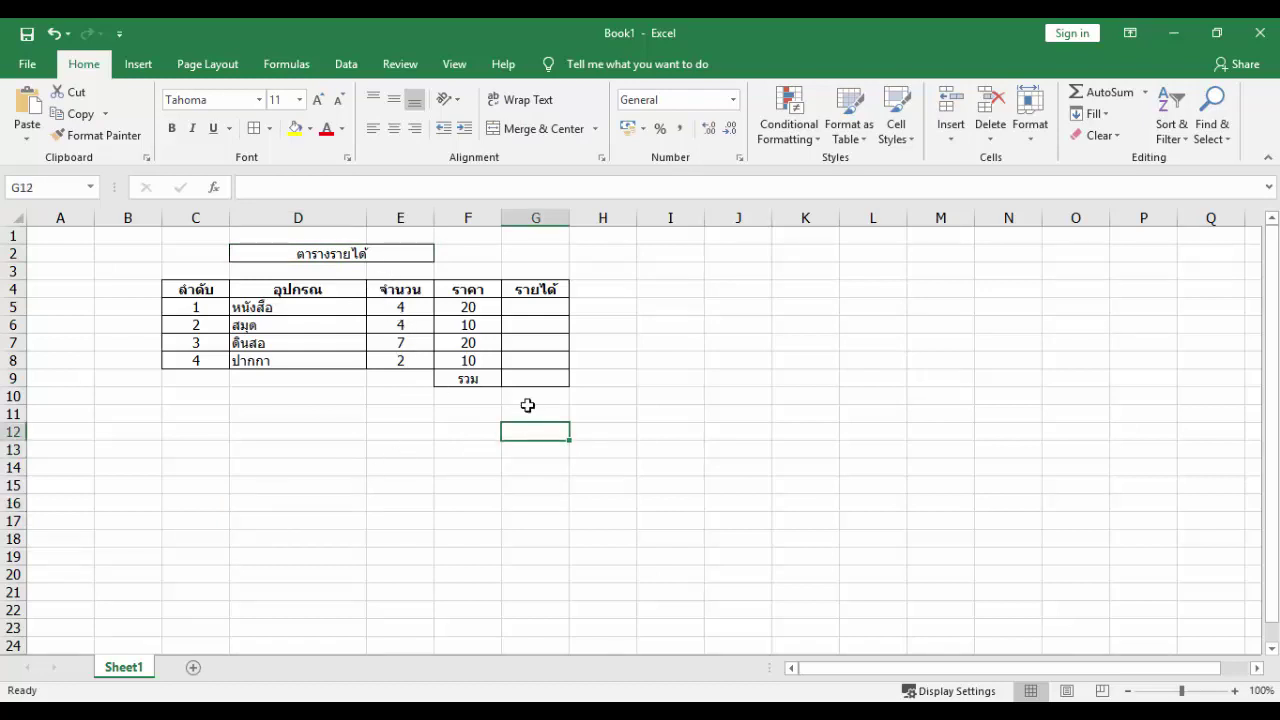